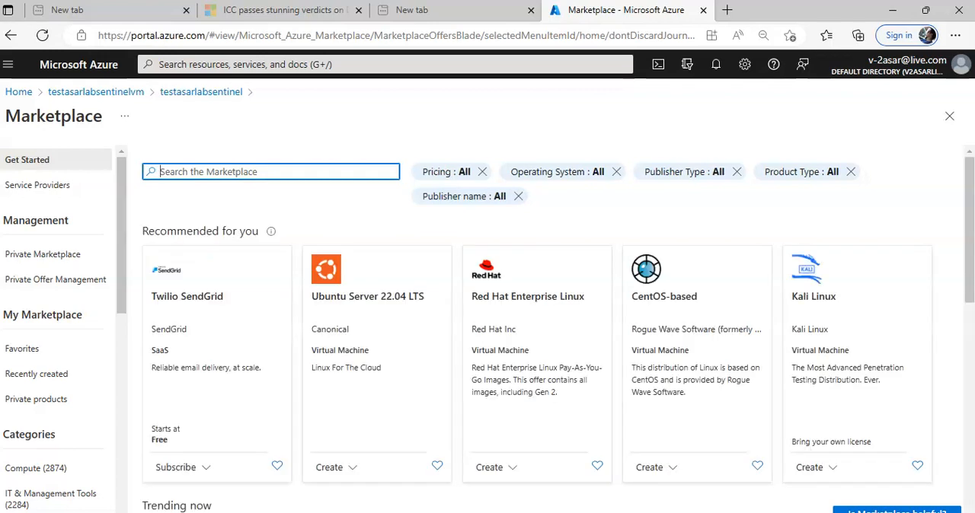
- Search the Marketplace for Ubuntu Server 18.04 LTS
left_click(258, 179)
type("UBUNTU")
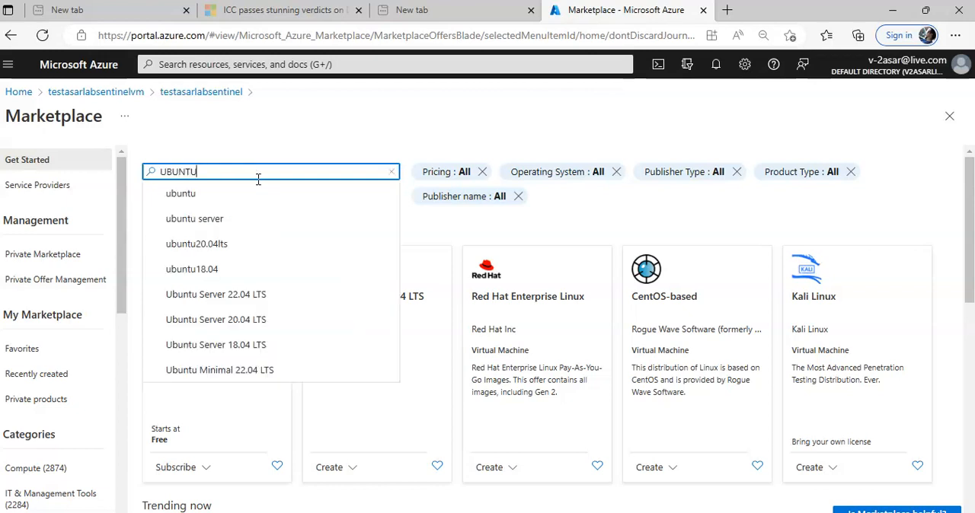
left_click(263, 345)
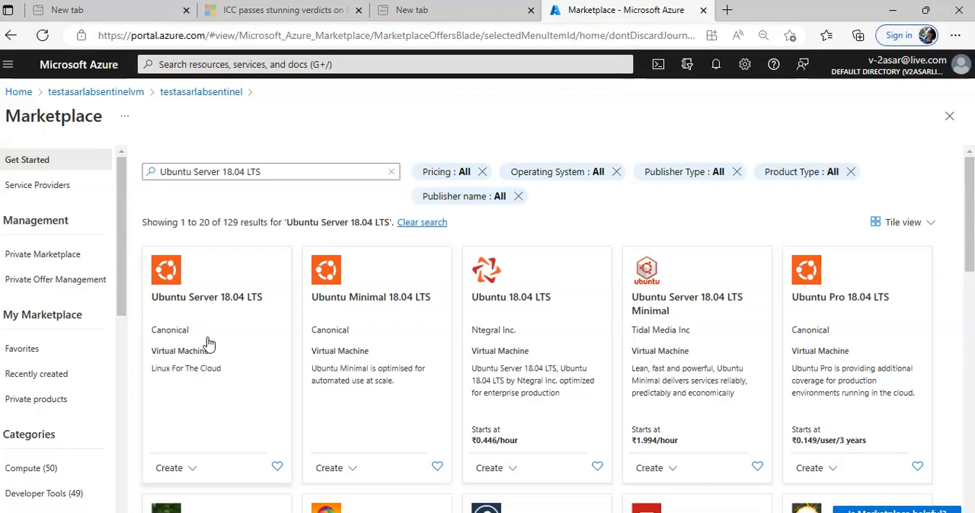
- Open Canonical's Ubuntu Server 18.04 LTS offer and start creating a virtual machine from it
scroll(210, 346, "down", 1)
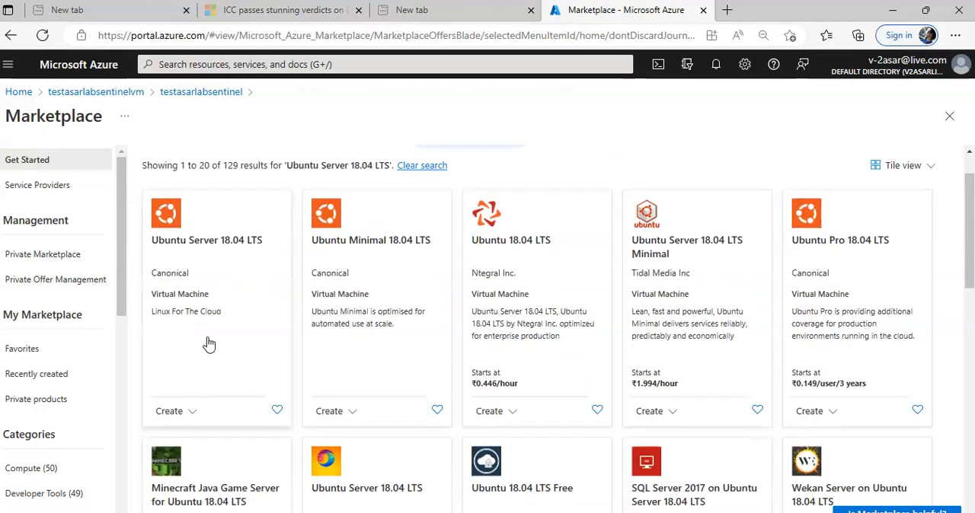
left_click(207, 253)
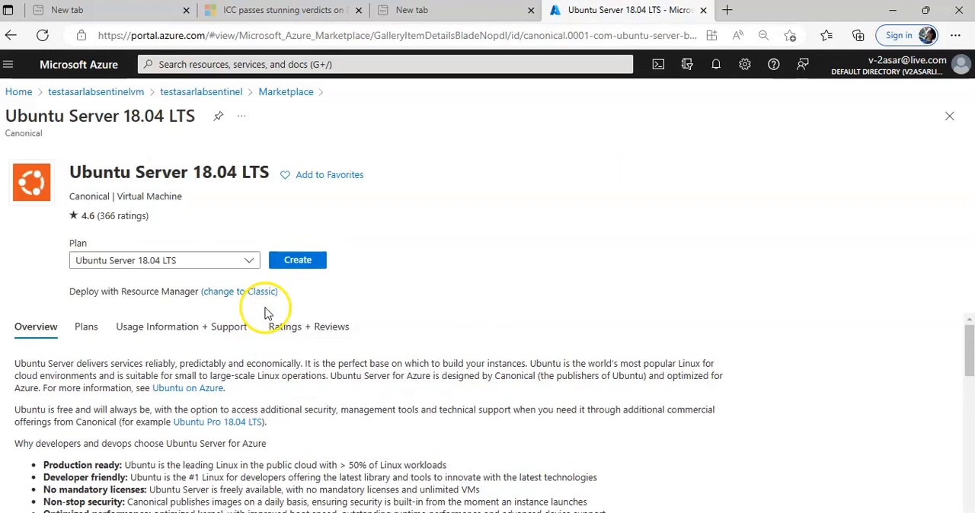
left_click(300, 260)
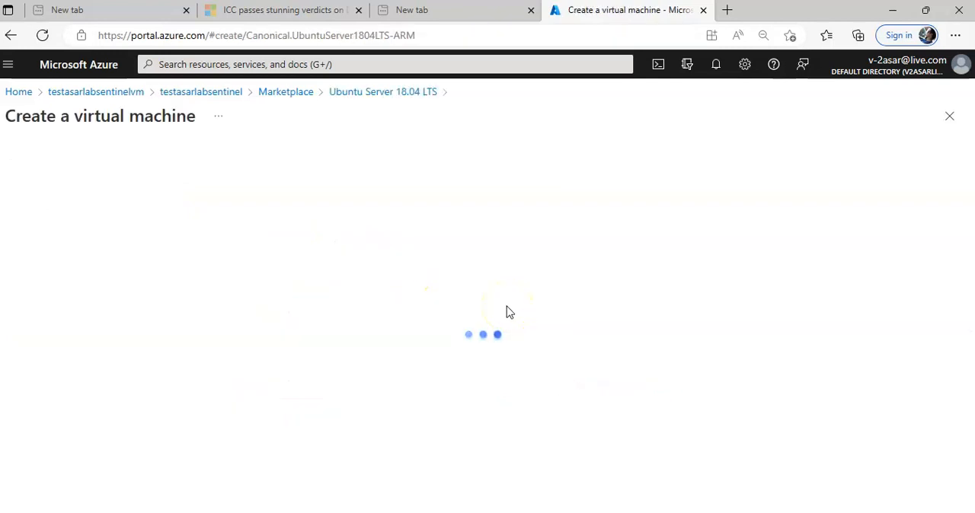
- Name the new virtual machine TESTASARLINVM in the instance details
scroll(509, 312, "down", 2)
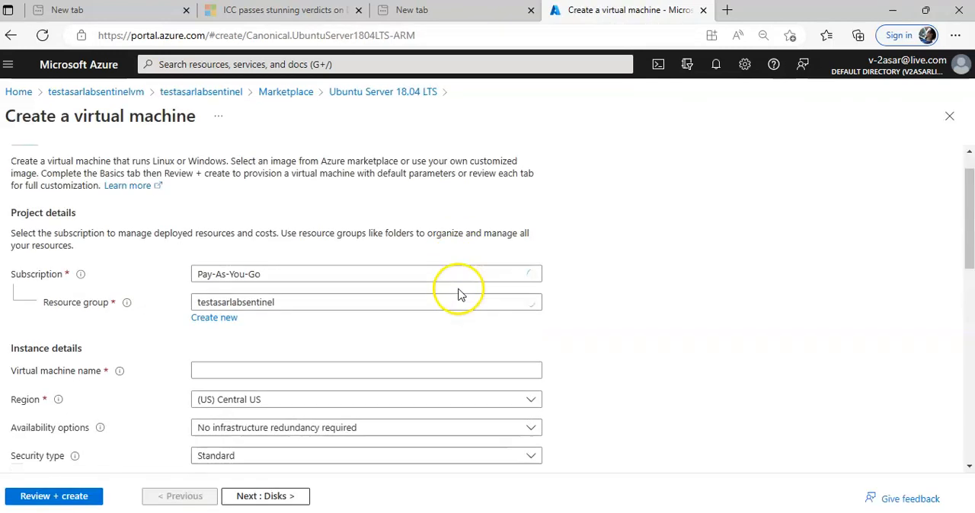
left_click(224, 314)
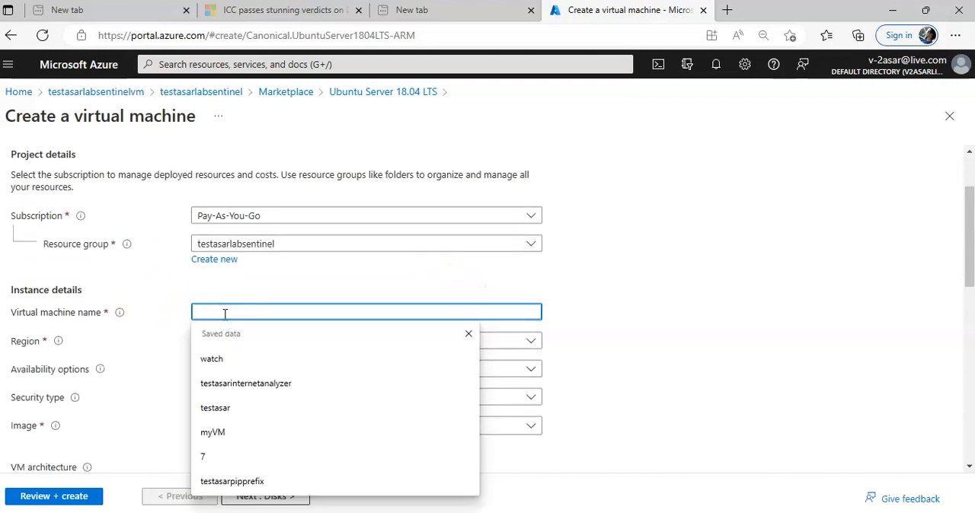
type("TESTASARLINVM")
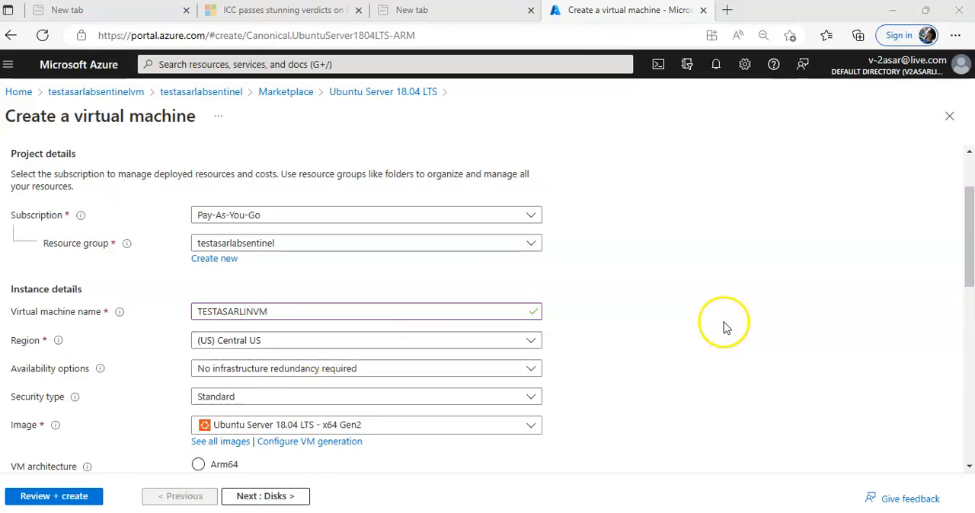
- Duplicate the portal browser tab and open the overview of the existing testasarlabsentinelvm virtual machine to check its location
right_click(626, 14)
left_click(653, 98)
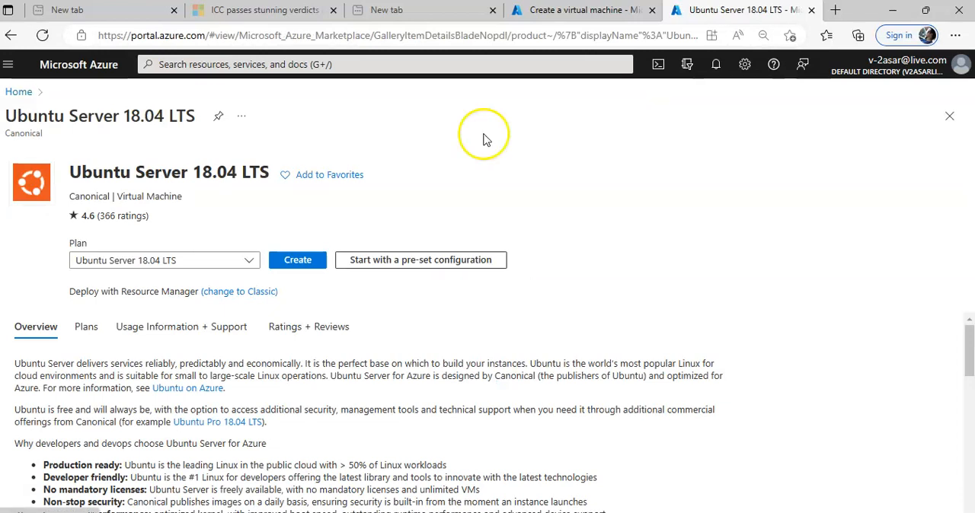
left_click(15, 91)
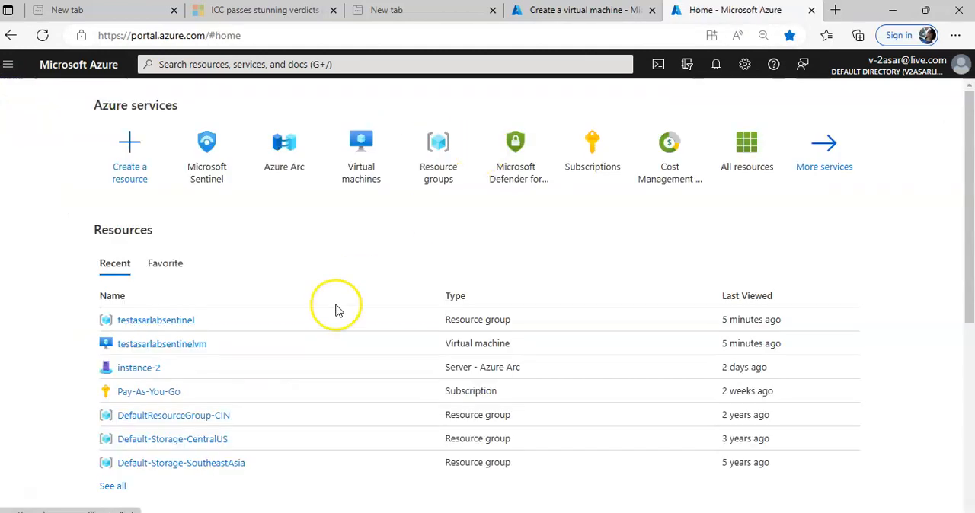
left_click(176, 344)
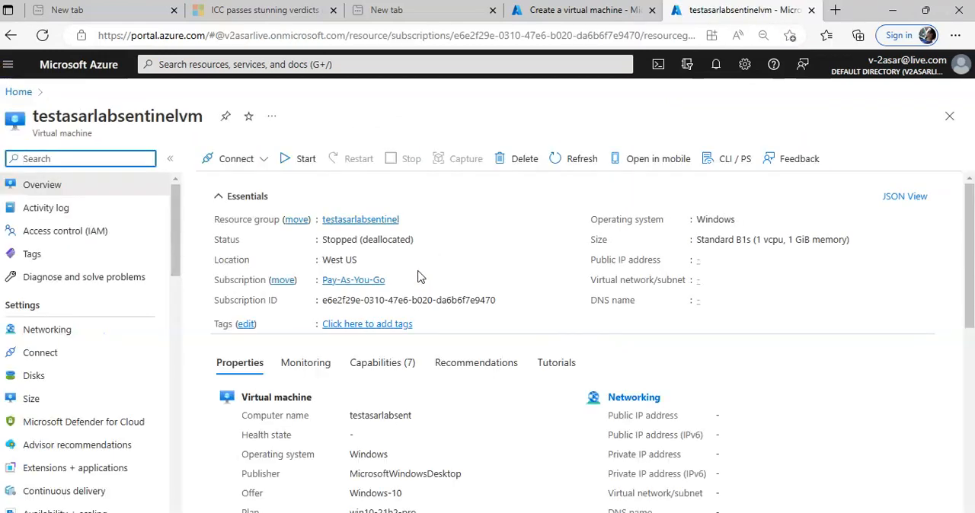
- Return to the virtual machine creation form and set the region to (US) West US
left_click(583, 9)
left_click(282, 344)
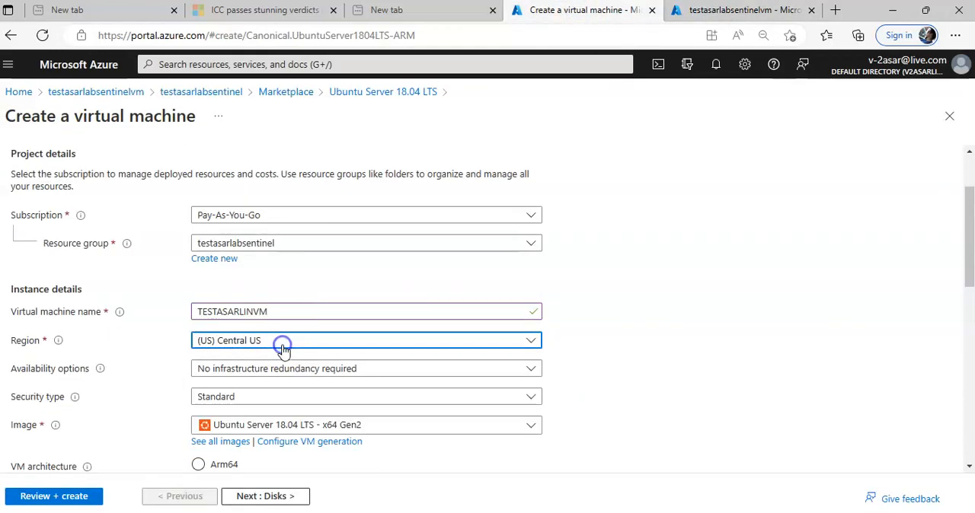
type("WEST")
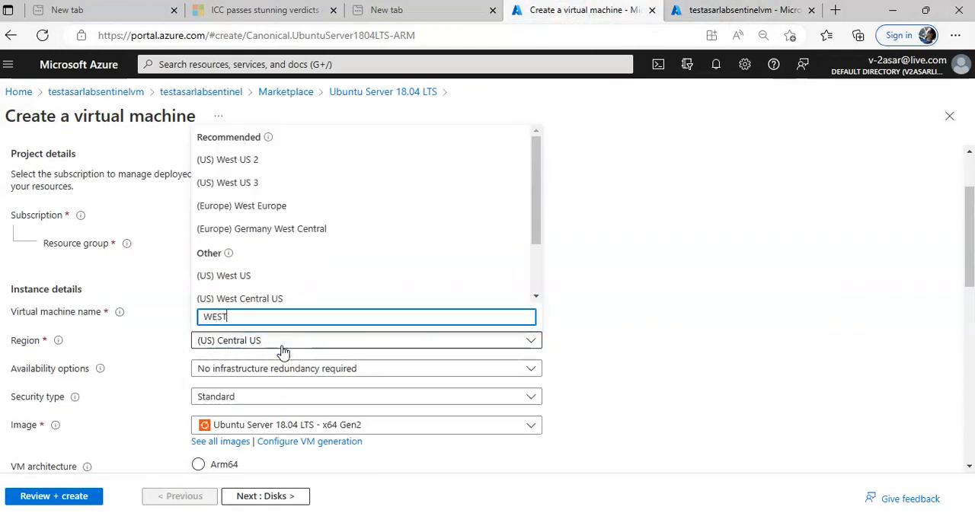
left_click(238, 275)
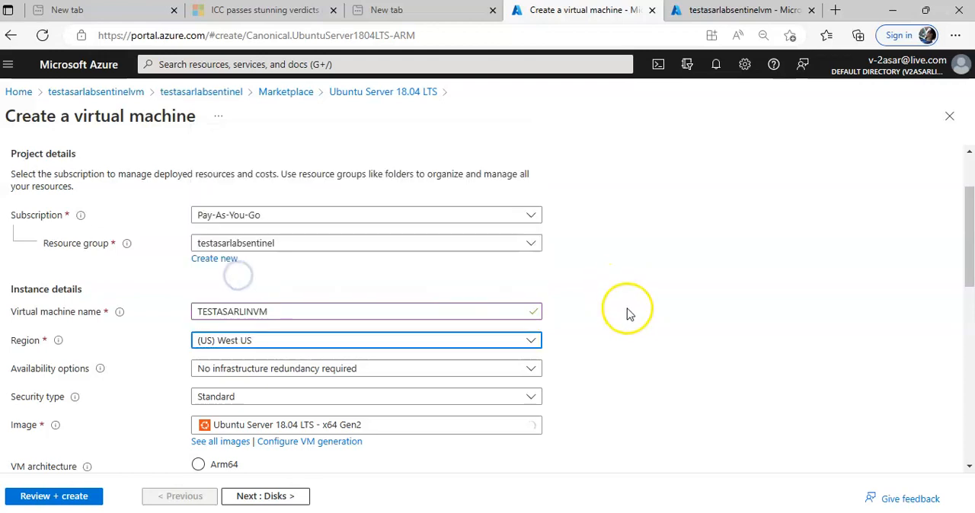
- Switch the administrator account's authentication type to Password and enter the administrator username
scroll(630, 314, "down", 2)
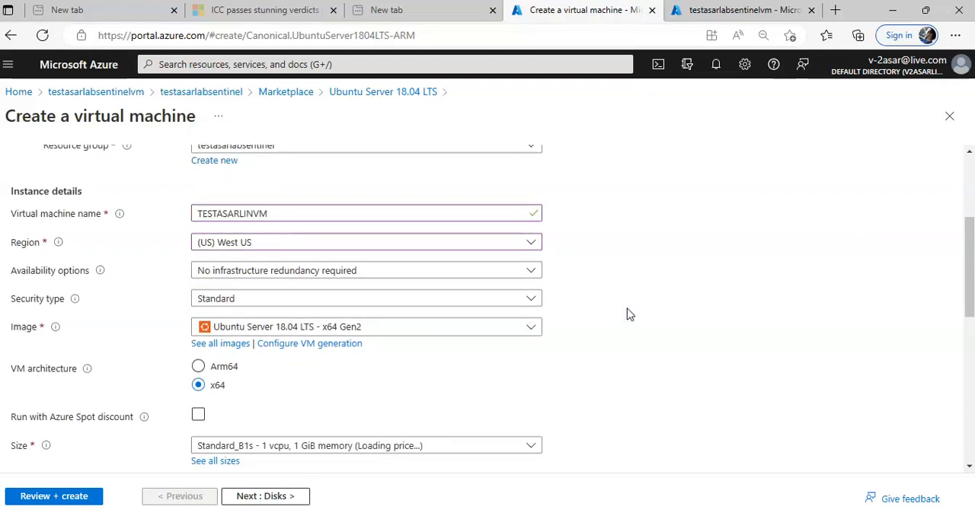
scroll(629, 314, "down", 2)
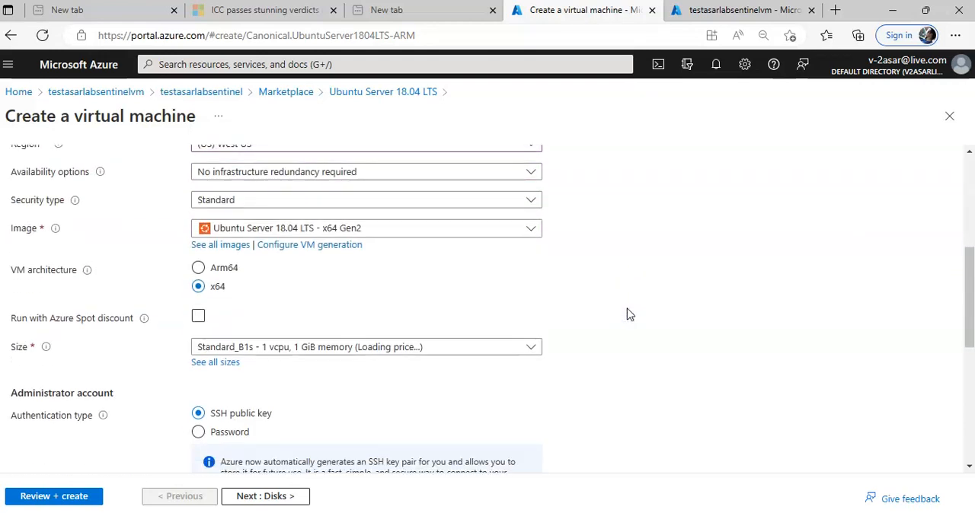
scroll(629, 314, "down", 2)
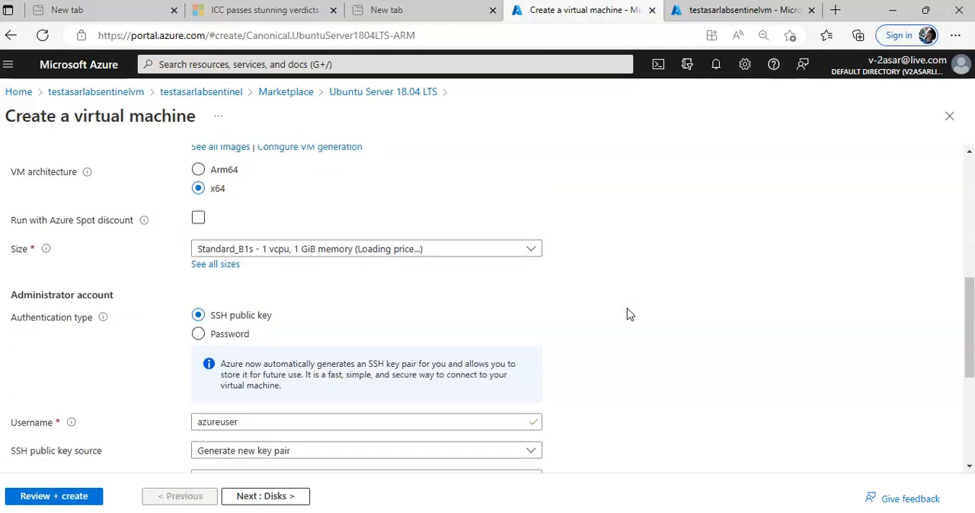
scroll(629, 314, "down", 2)
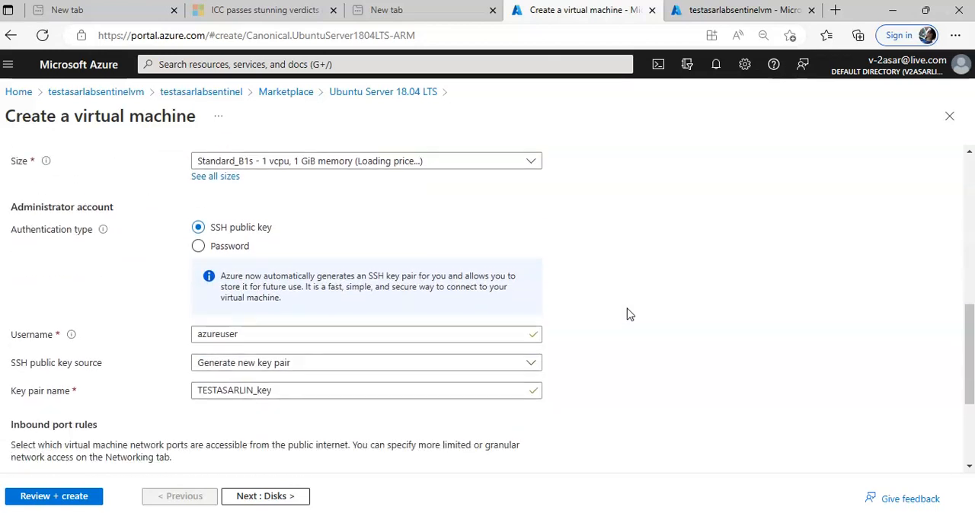
left_click(197, 236)
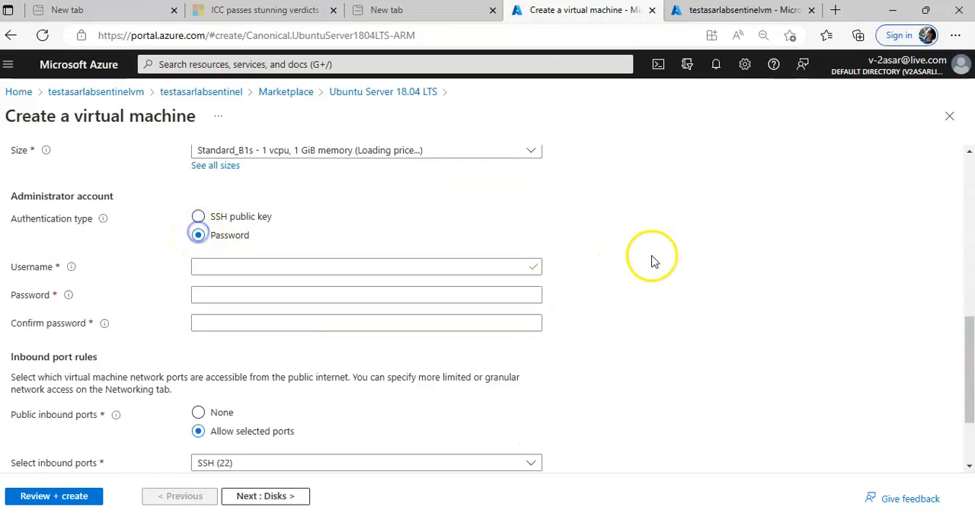
left_click(327, 262)
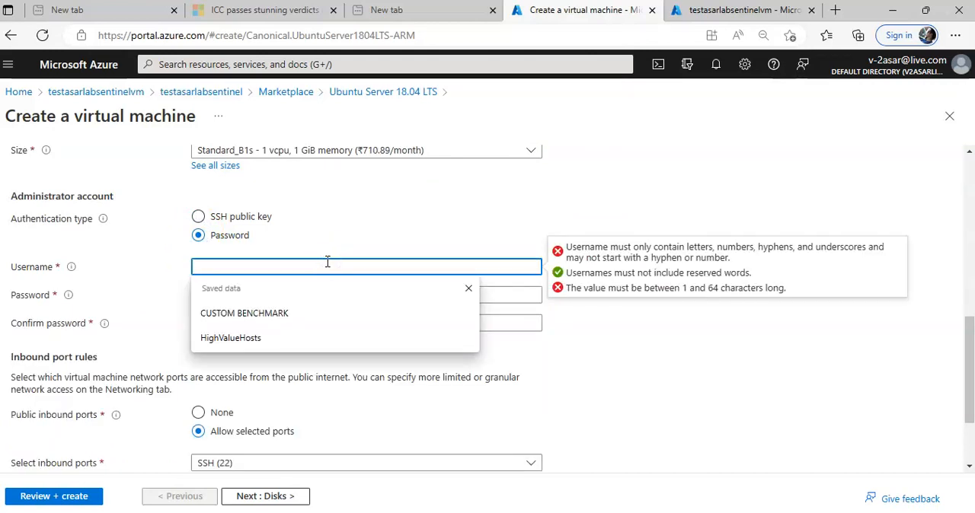
type("ASHISH")
key("Tab")
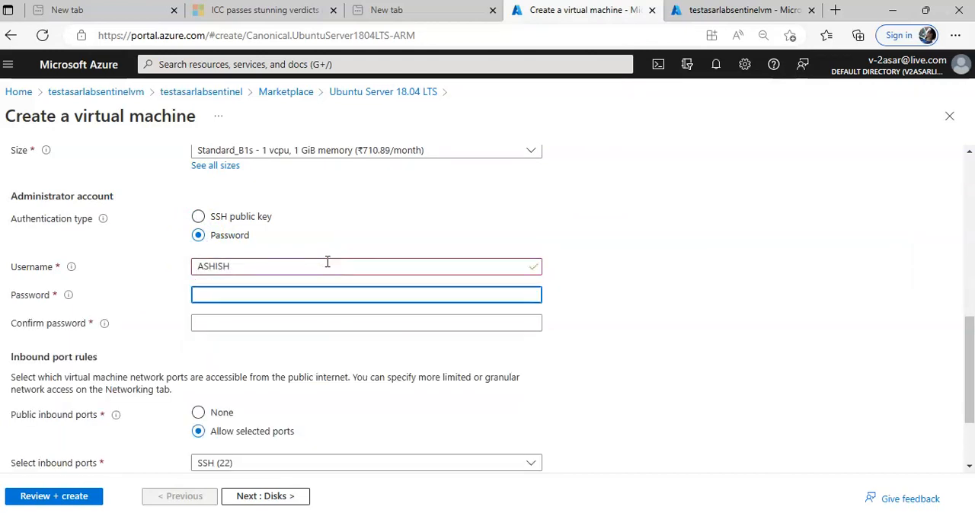
- Enter the administrator account password and repeat it in the confirmation field
type("•••••••")
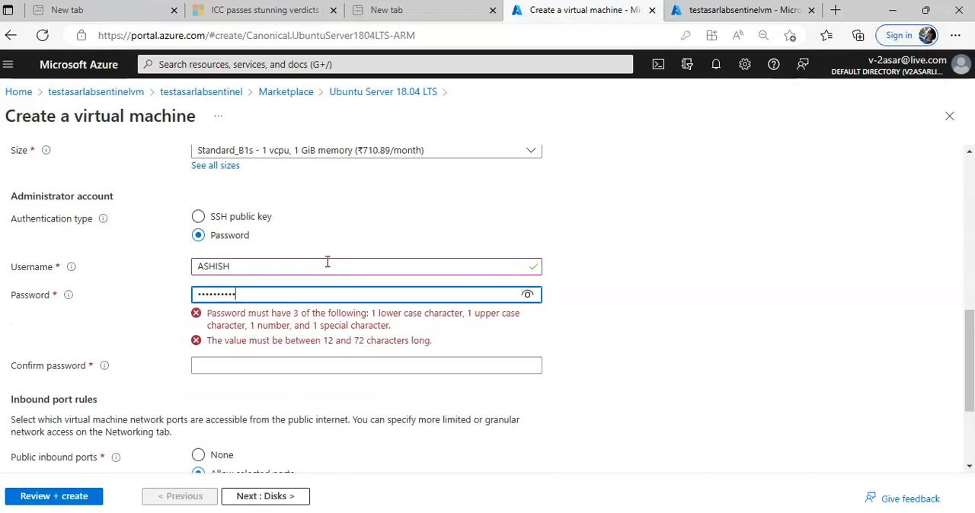
key("Tab")
type("•••••••")
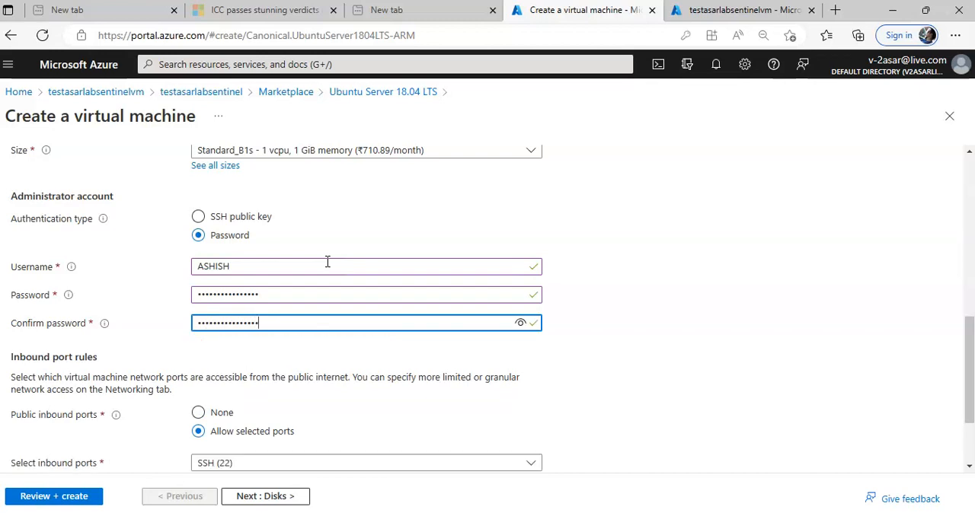
- Review the inbound port choices, keep SSH (22) as the allowed port, and proceed to the disk settings
scroll(834, 266, "down", 2)
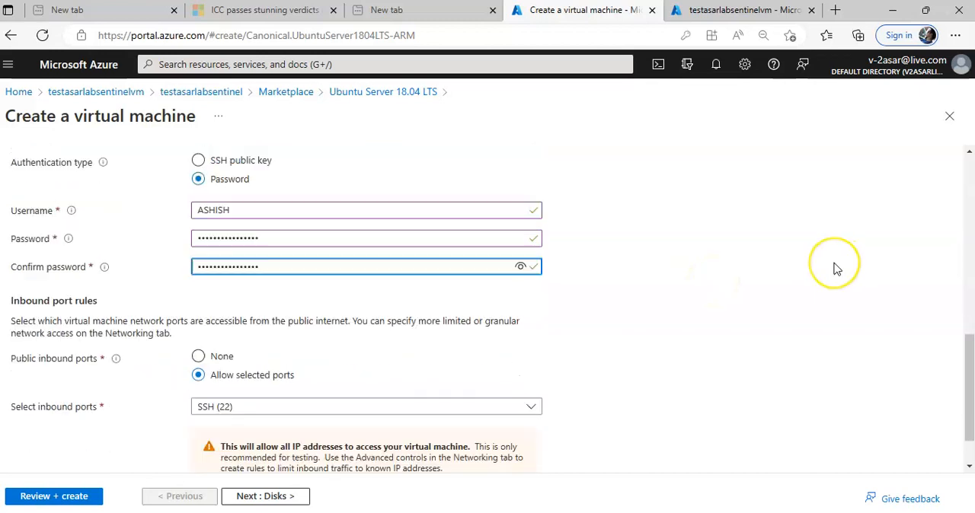
scroll(836, 268, "down", 1)
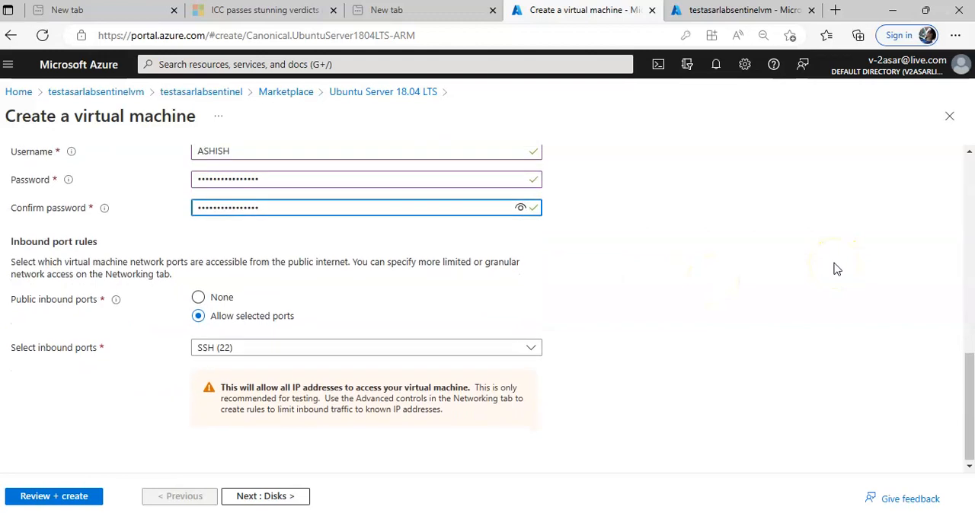
left_click(244, 347)
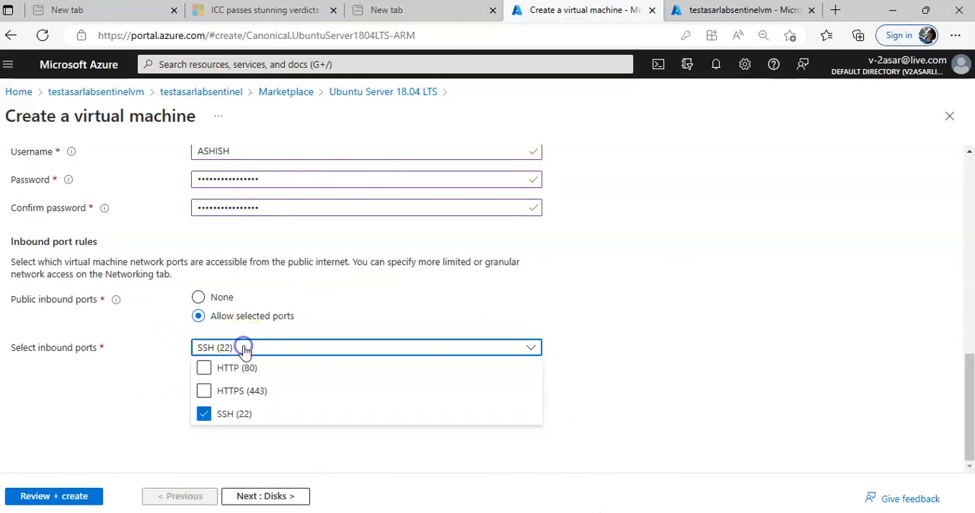
left_click(244, 348)
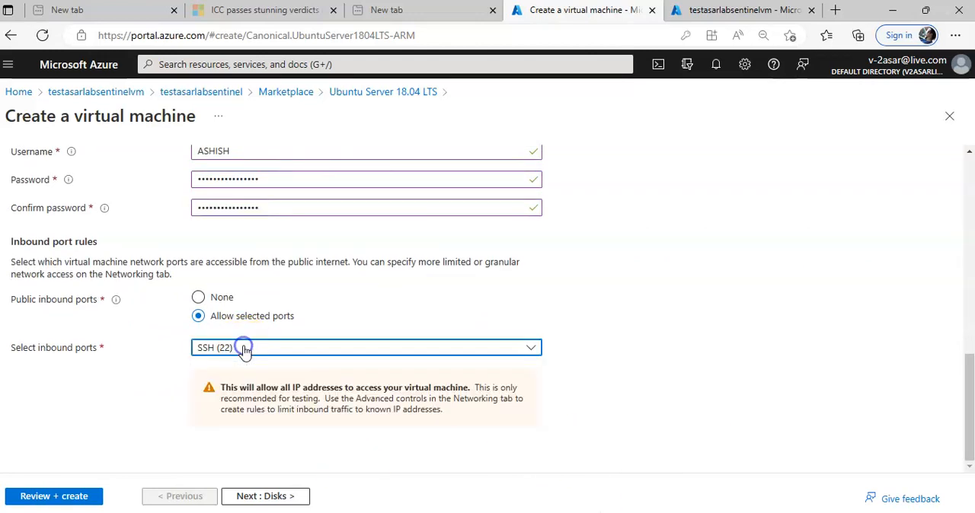
left_click(299, 496)
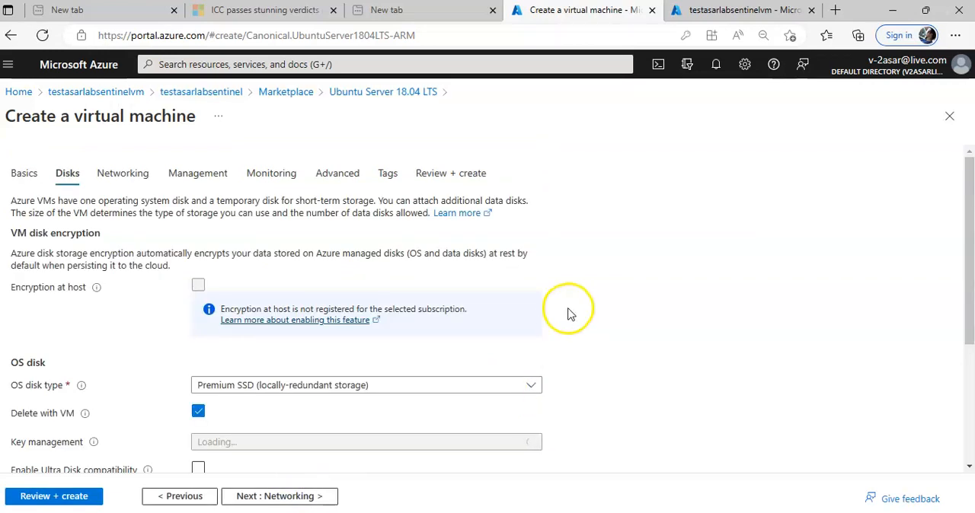
- Set the OS disk type to Standard SSD with locally-redundant storage and proceed to the networking settings
scroll(568, 319, "down", 3)
left_click(287, 243)
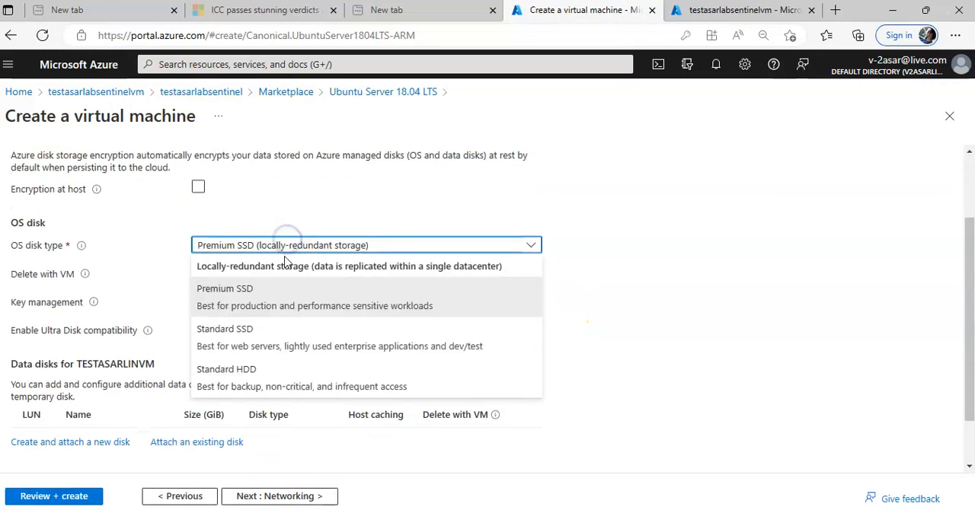
left_click(230, 337)
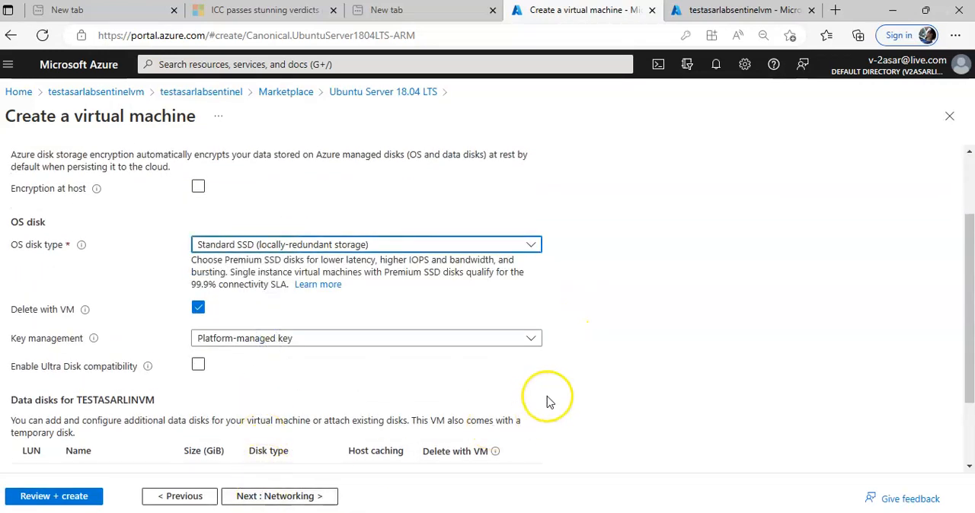
scroll(548, 400, "down", 2)
scroll(546, 402, "down", 2)
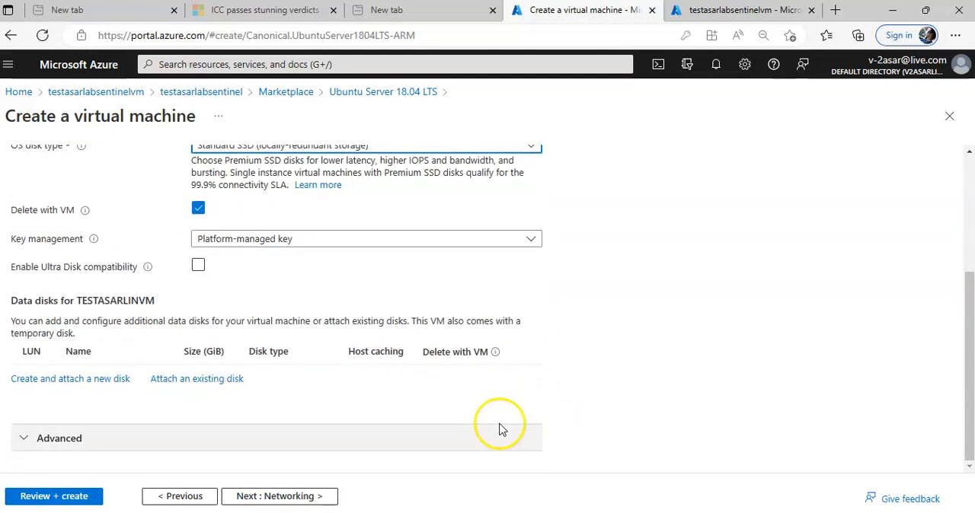
left_click(302, 496)
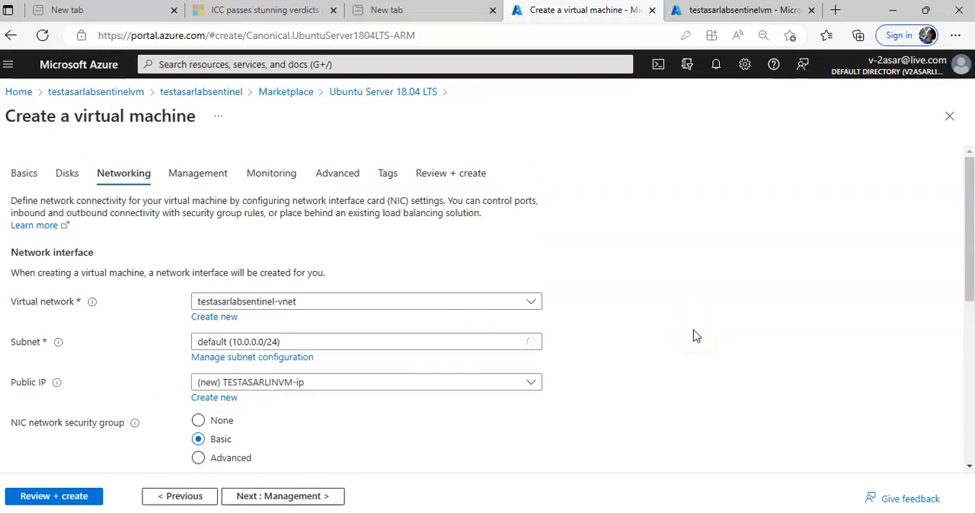
- Review the networking settings, keep the defaults, and proceed to the management settings
scroll(695, 336, "down", 2)
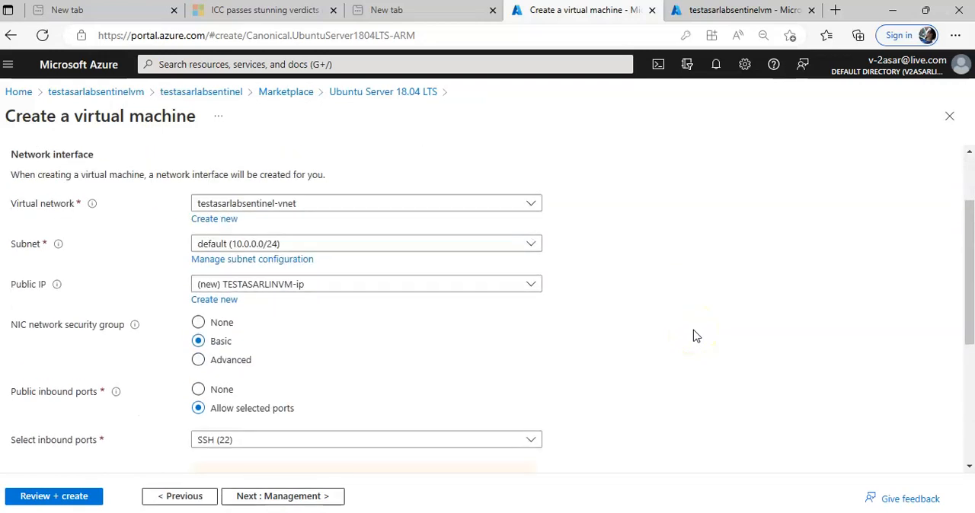
scroll(695, 336, "down", 5)
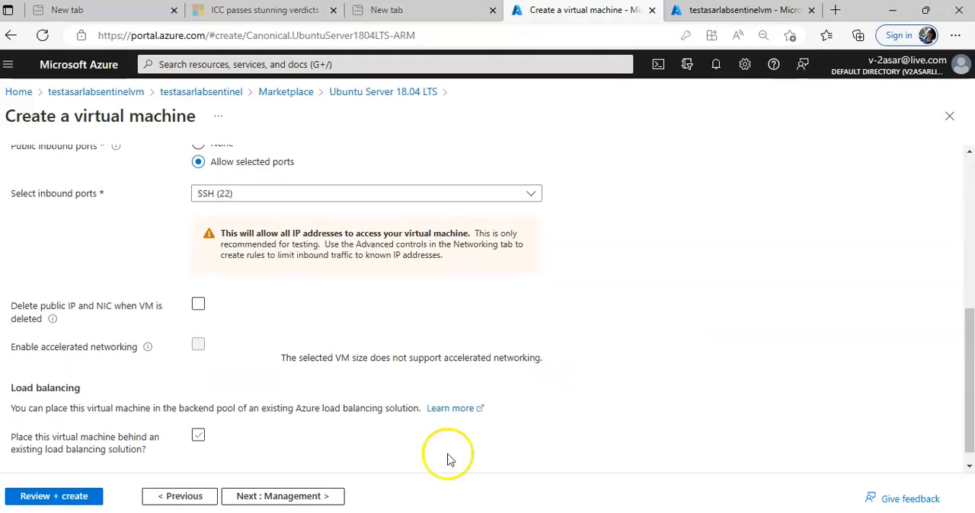
scroll(429, 391, "down", 1)
left_click(299, 496)
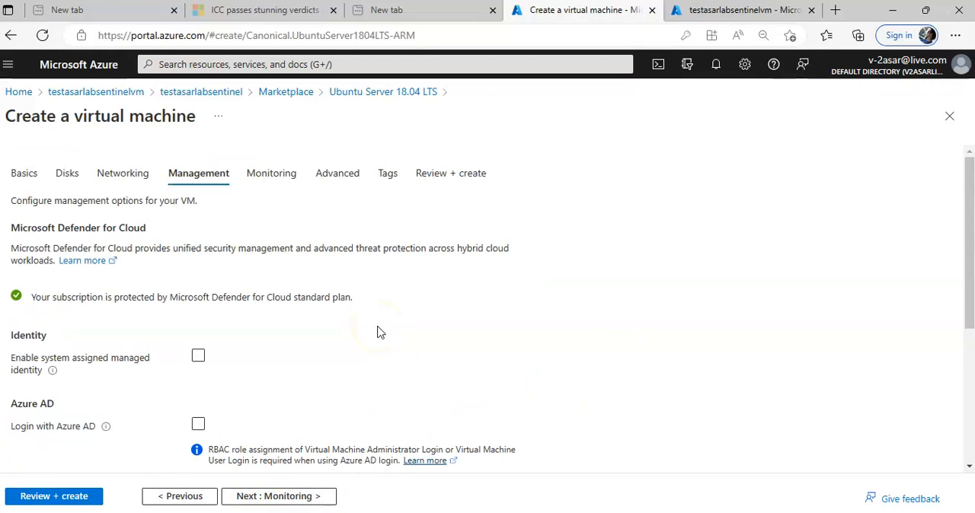
- Keep the default management, monitoring, advanced and tags settings and proceed to the final review of the virtual machine
scroll(376, 330, "down", 3)
left_click(287, 502)
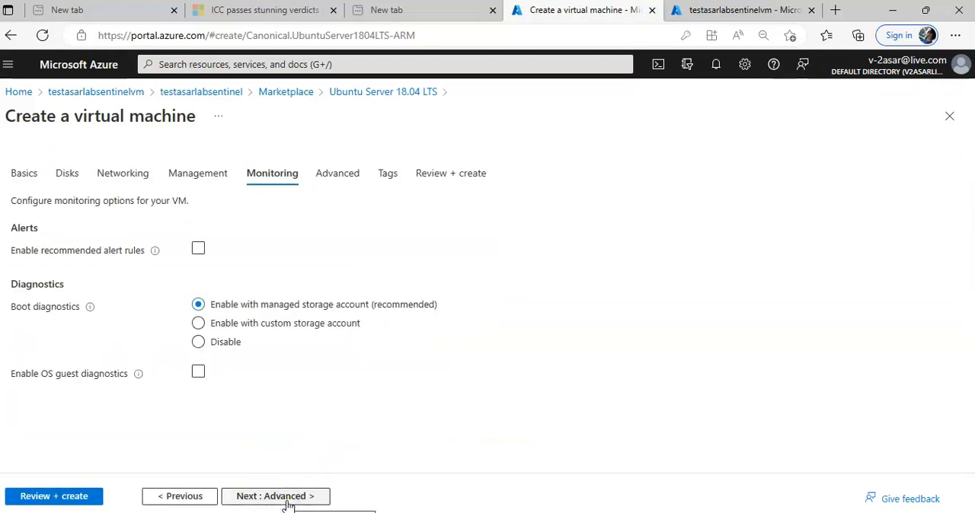
left_click(283, 502)
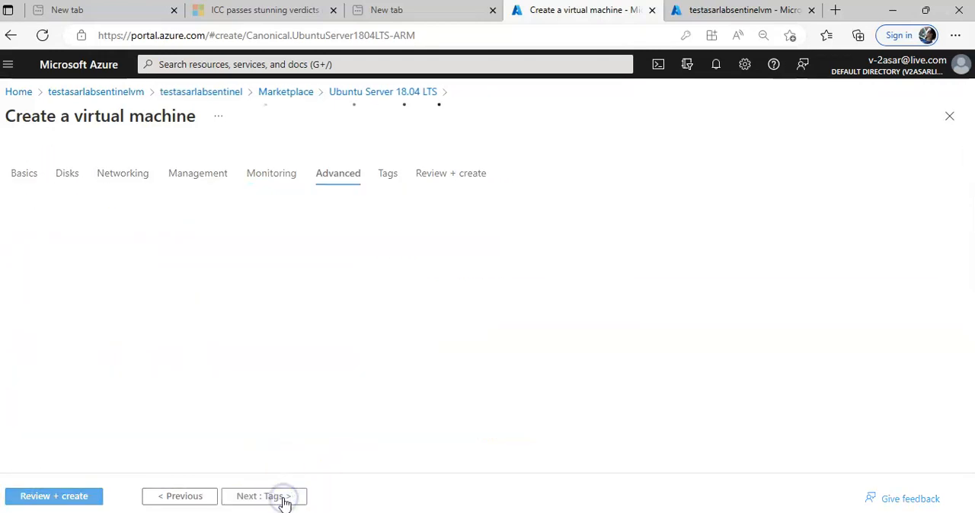
left_click(284, 501)
left_click(283, 496)
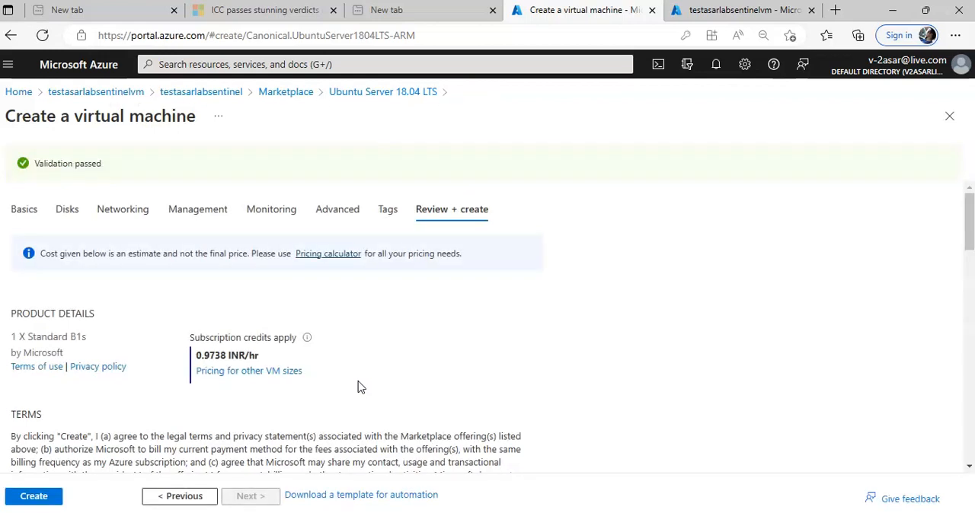
- Review the virtual machine's configuration summary and create the machine
scroll(430, 358, "down", 4)
scroll(440, 355, "down", 3)
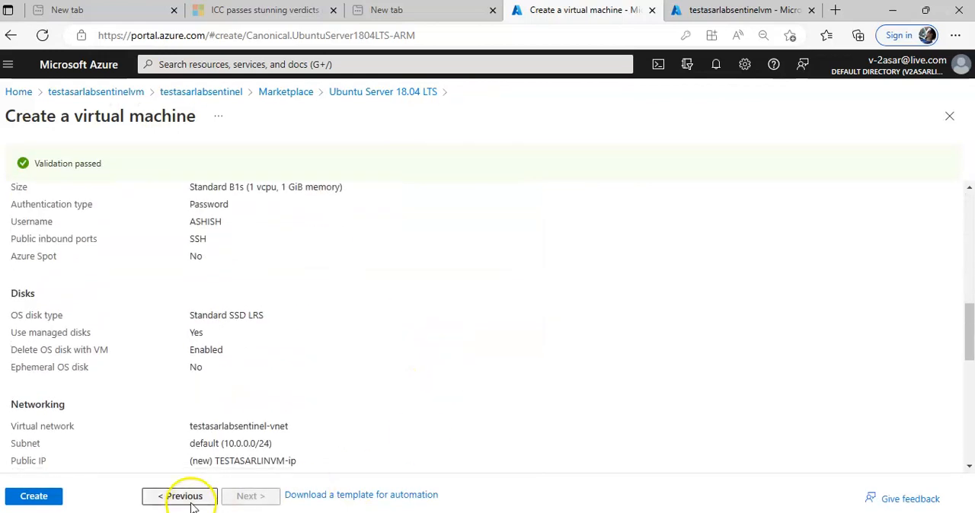
left_click(35, 497)
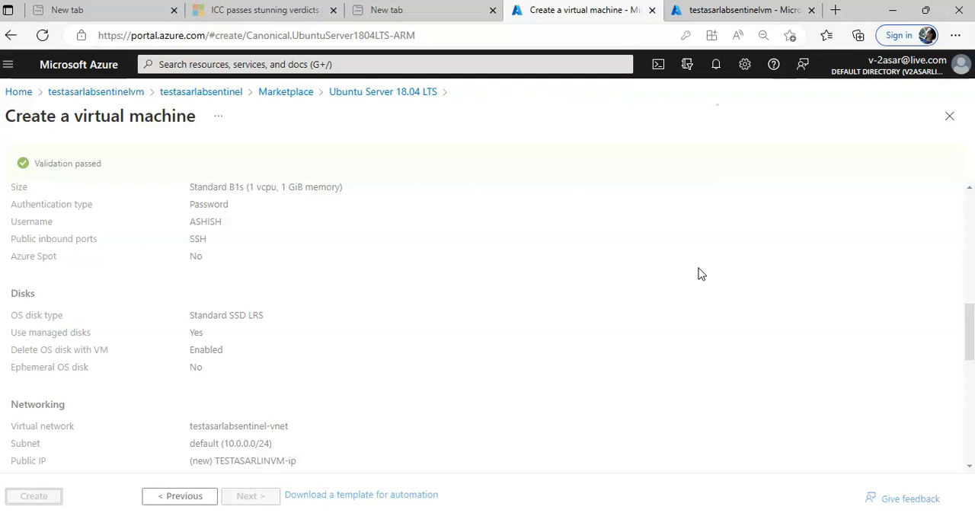
left_click_drag(582, 9, 562, 66)
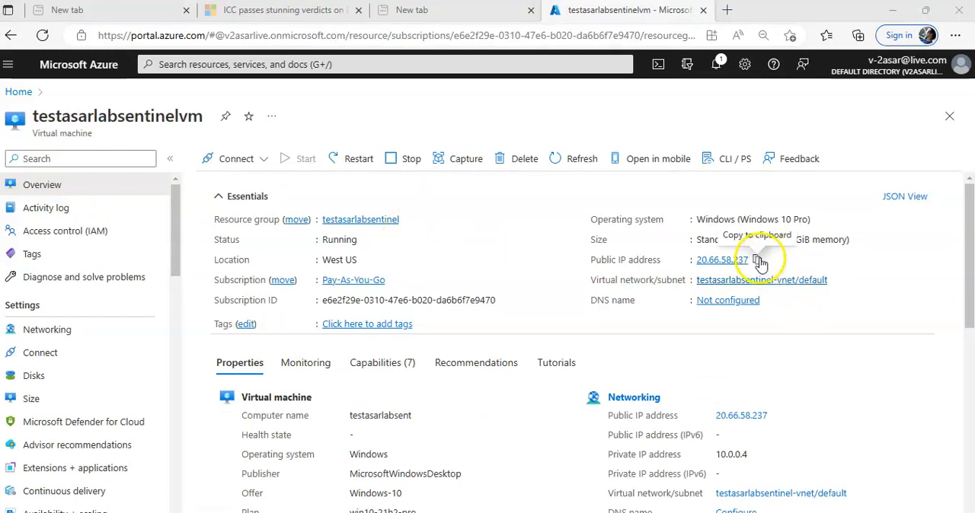
- Copy the public IP address of testasarlabsentinelvm and launch Remote Desktop Connection with the mstsc command
left_click(759, 260)
key("super+r")
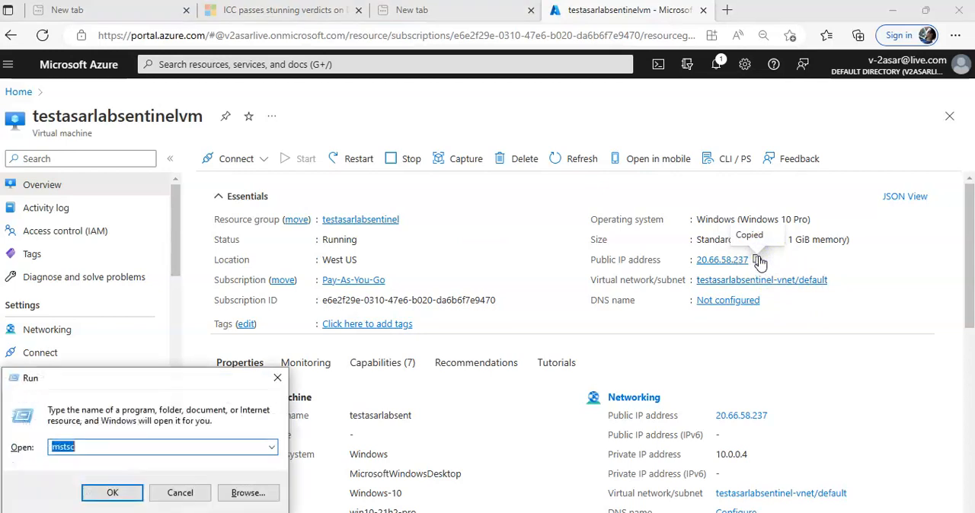
key("Return")
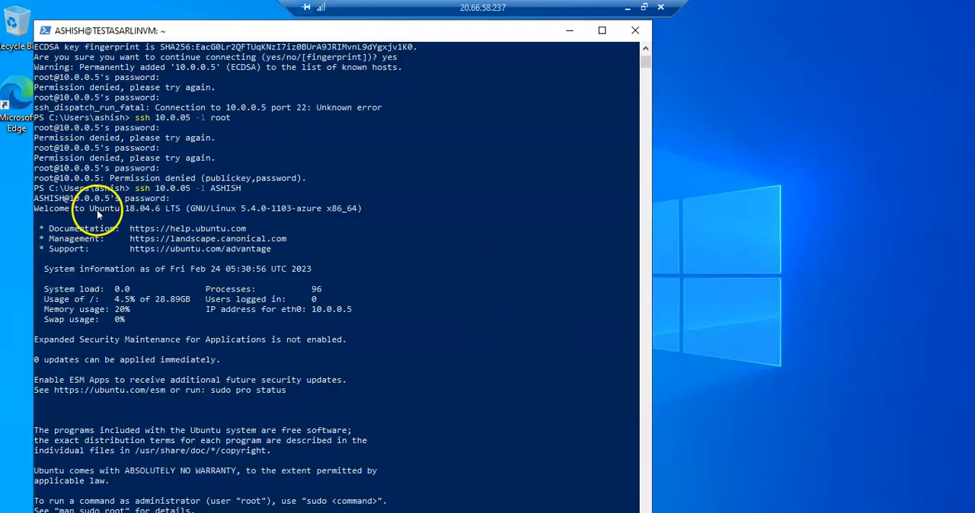
- Examine the SSH login command and the eth0 IP address in the remote PowerShell session, and return to the Azure portal
left_click(139, 189)
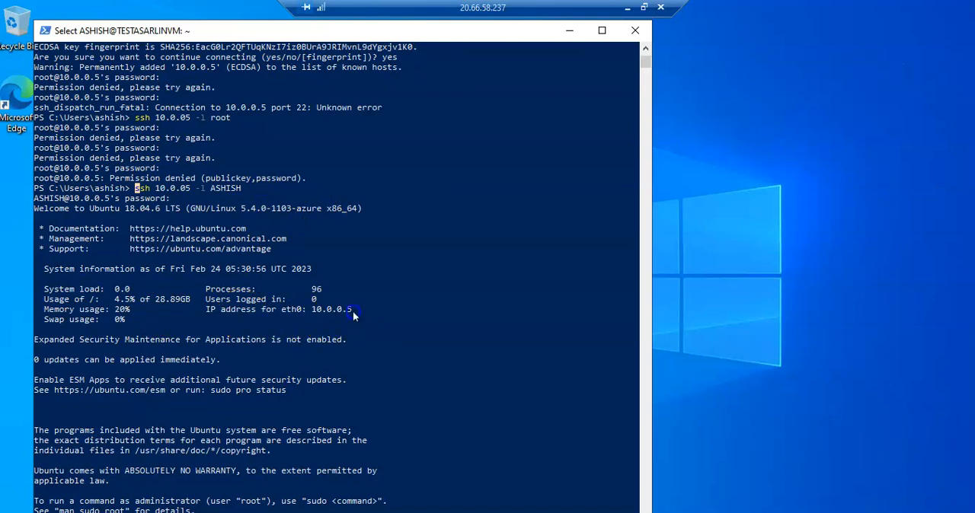
left_click_drag(369, 311, 203, 309)
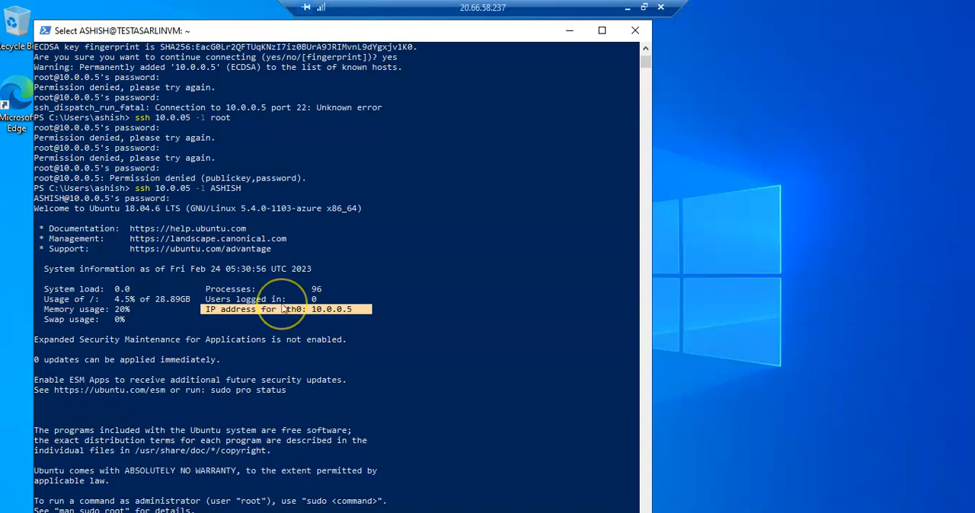
left_click(629, 8)
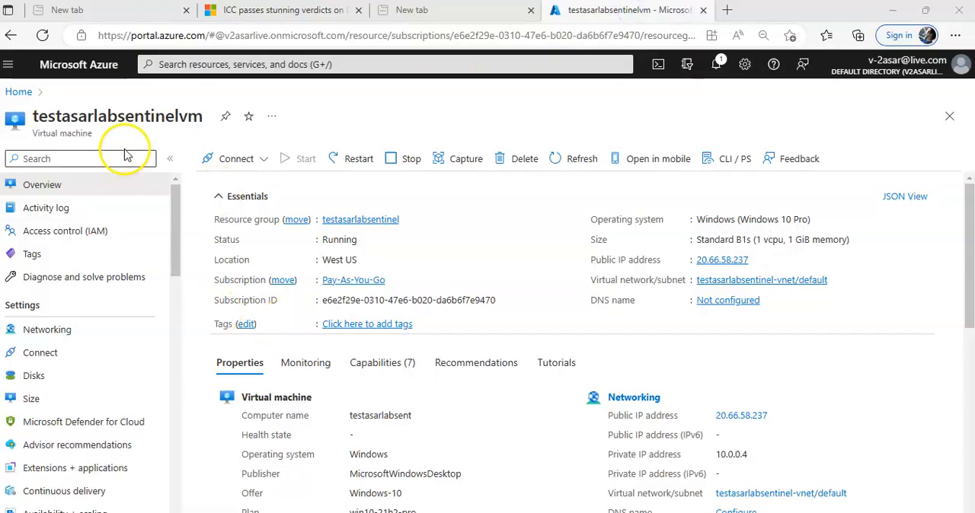
- Duplicate the testasarlabsentinelvm browser tab and open the testasarsentinel workspace of Microsoft Sentinel in the original tab
right_click(618, 10)
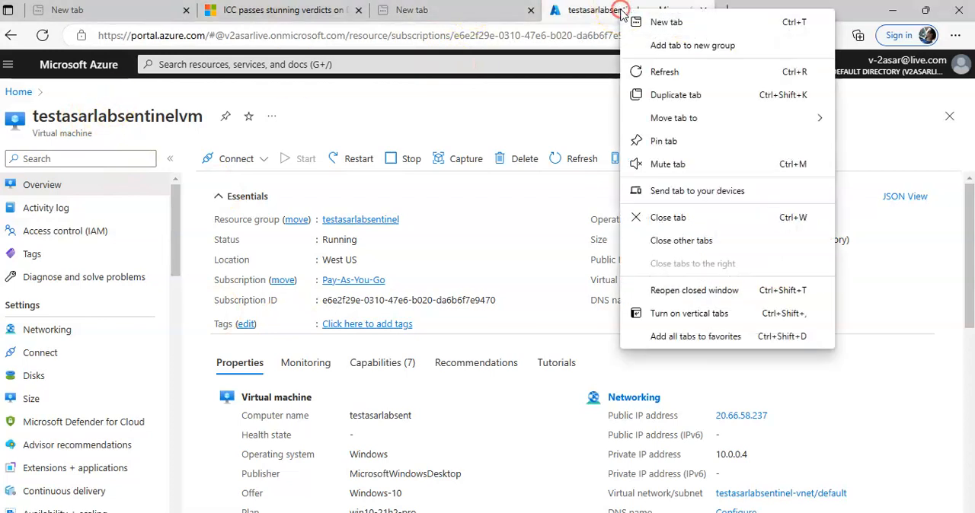
left_click(666, 101)
left_click(550, 7)
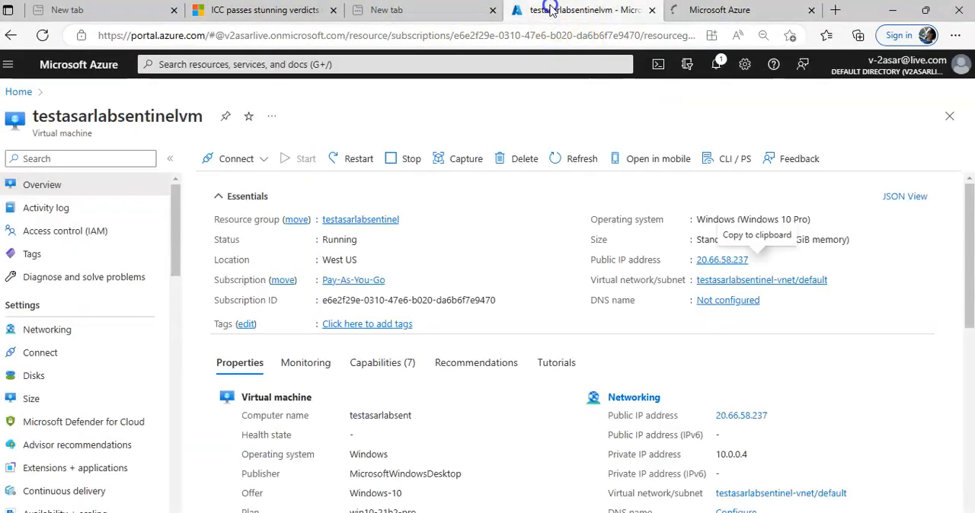
left_click(9, 95)
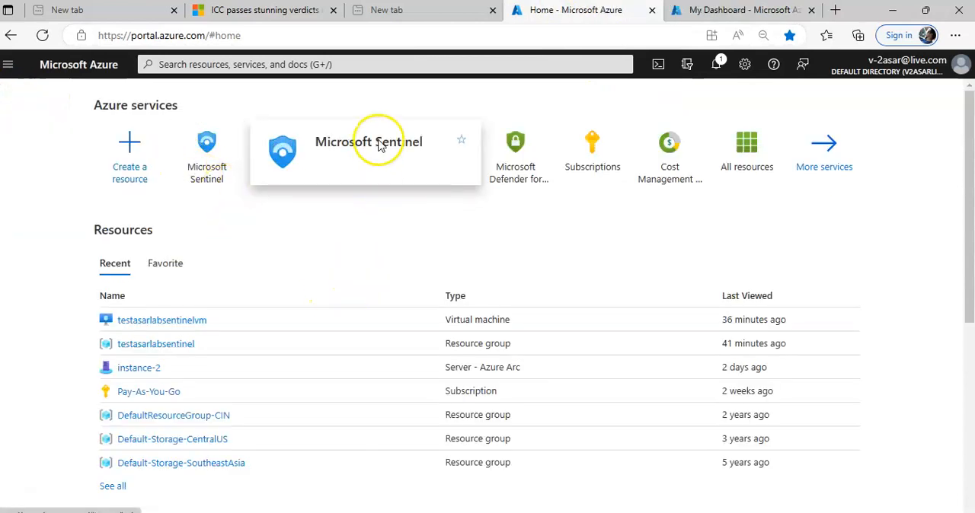
left_click(202, 167)
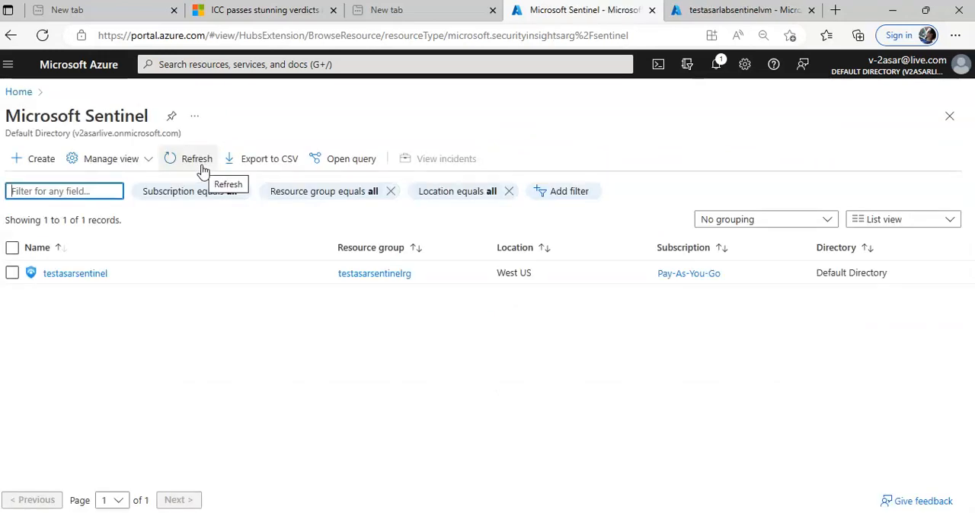
left_click(69, 273)
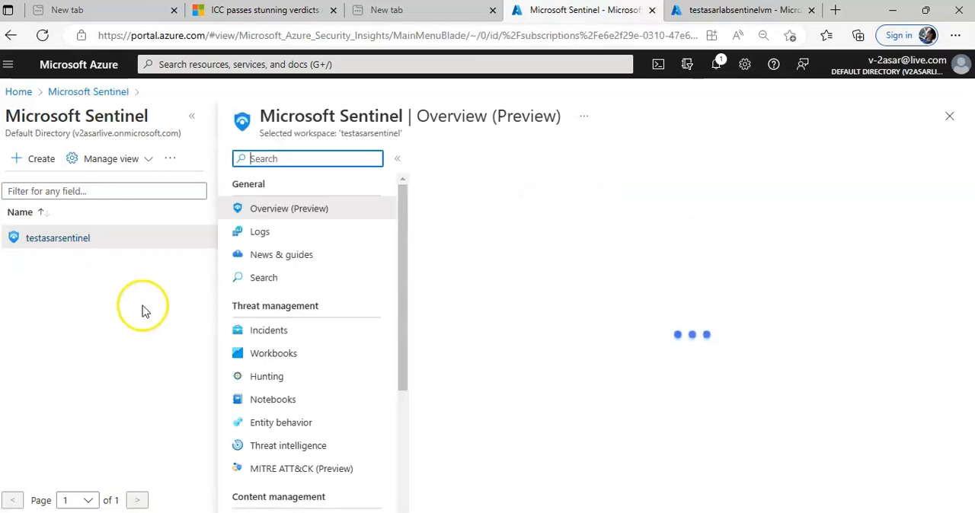
- Search the workspace's data connectors for "common event" and open the Common Event Format (CEF) via Legacy Agent connector page
scroll(342, 364, "down", 2)
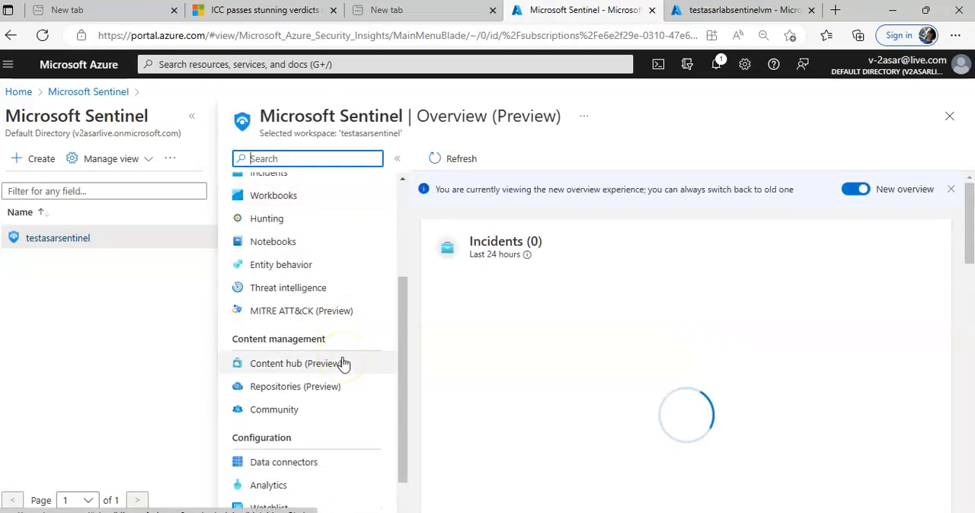
left_click(269, 463)
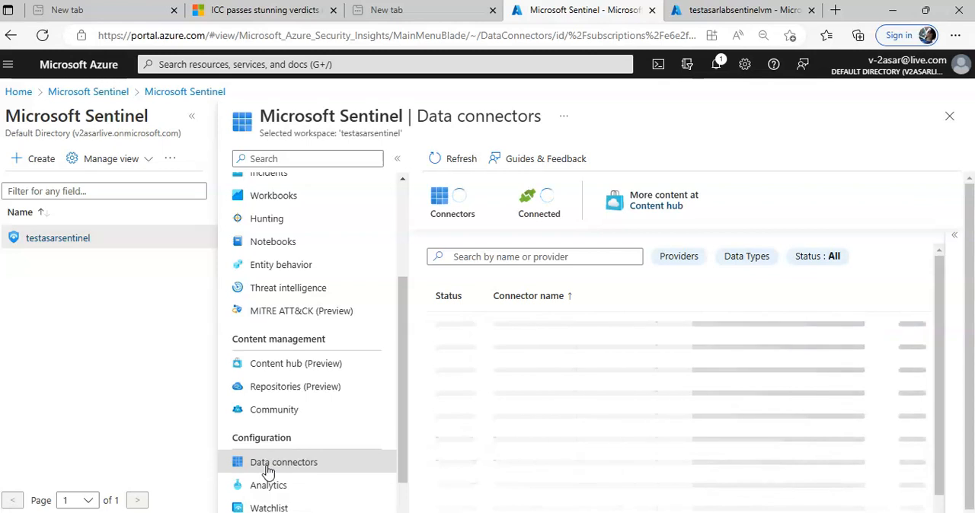
left_click(507, 257)
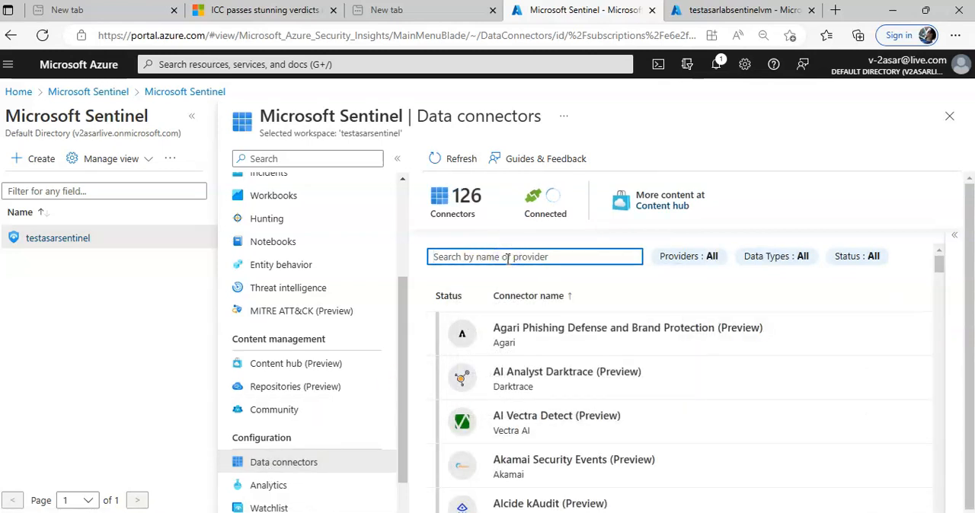
type("common ")
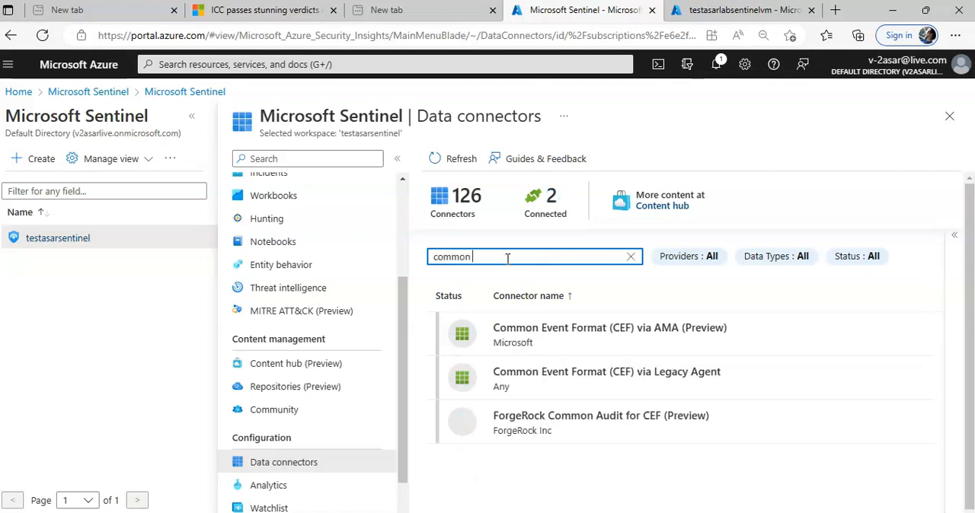
type("event")
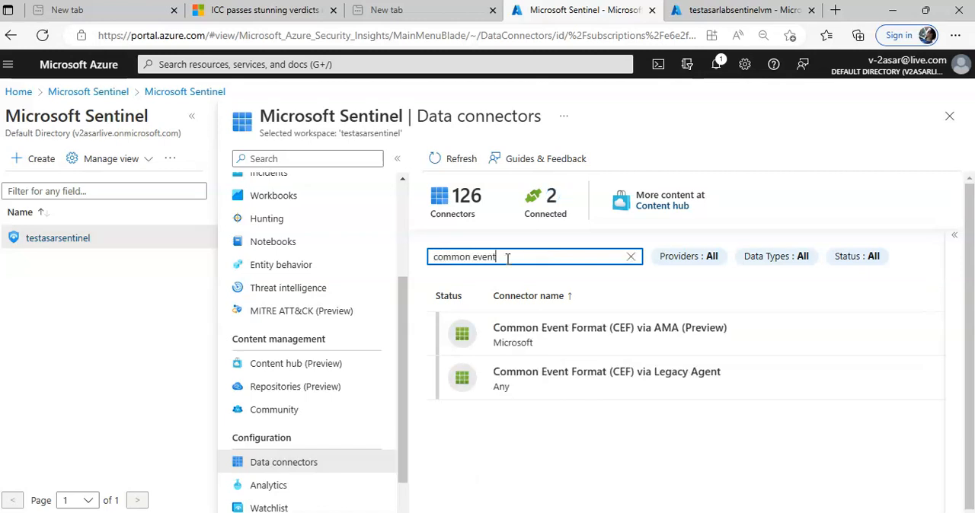
left_click(518, 374)
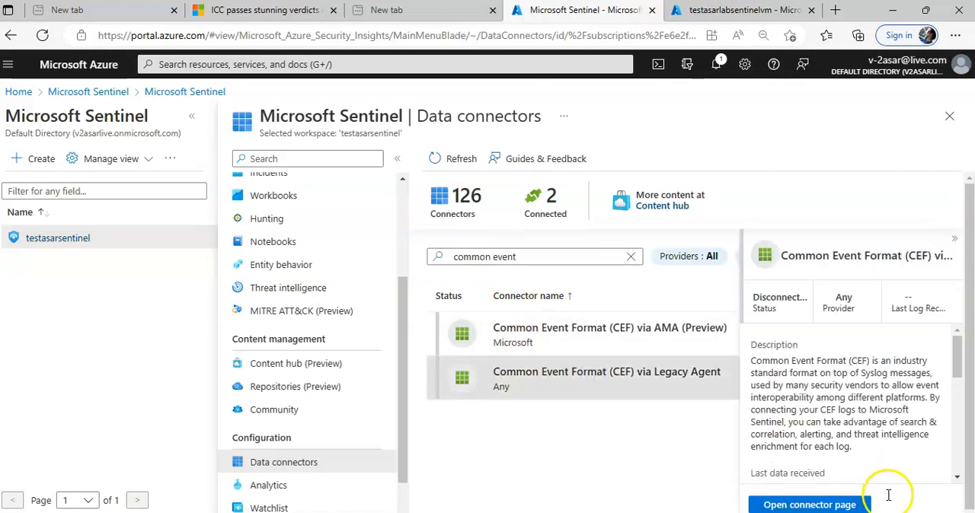
left_click(817, 505)
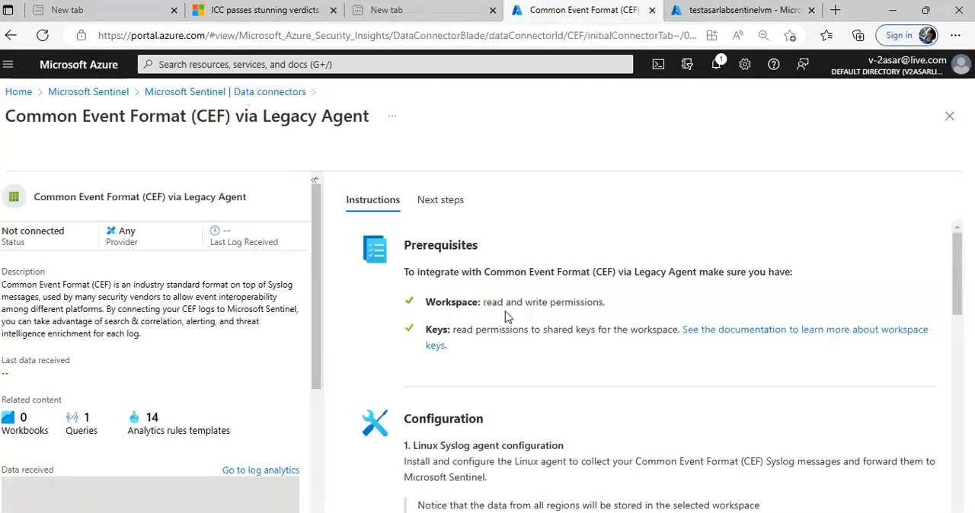
- Read the Linux Syslog agent instructions and copy the command that installs and applies the CEF collector
scroll(583, 298, "down", 3)
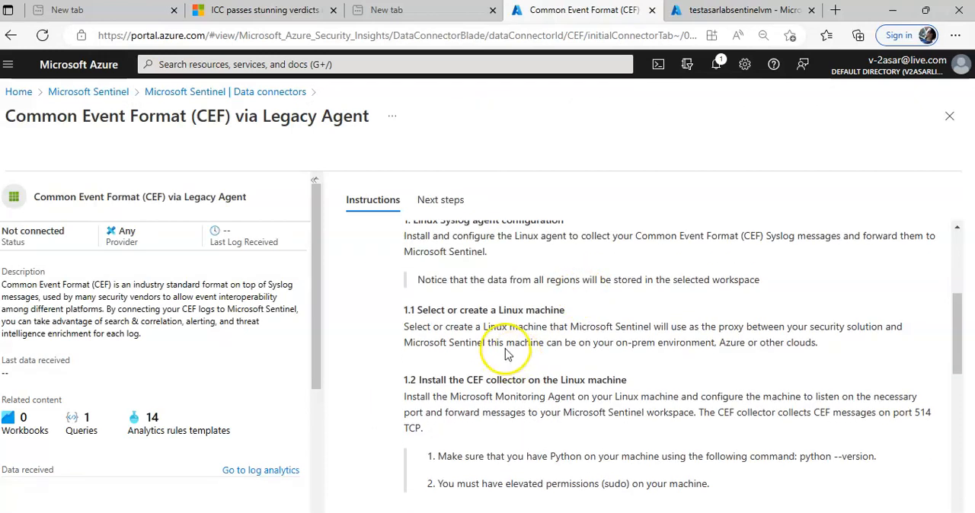
left_click_drag(461, 381, 638, 381)
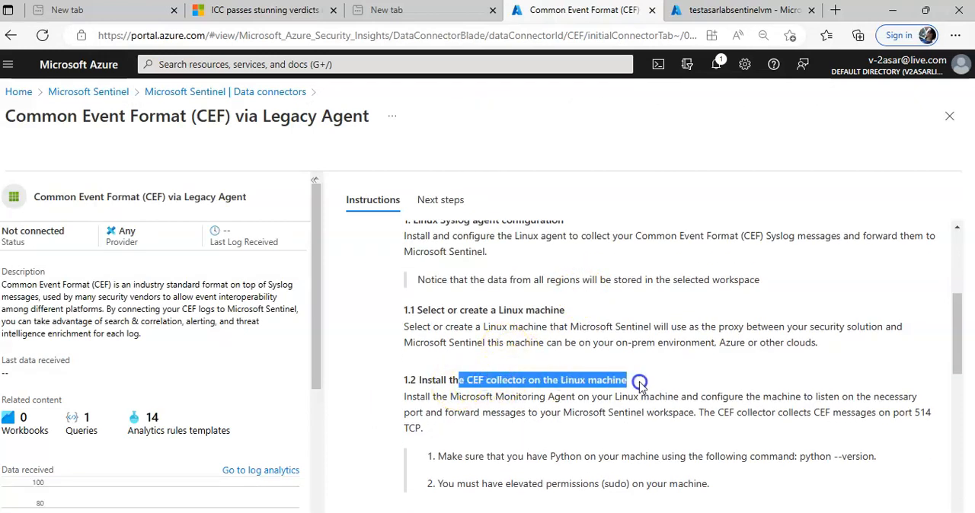
scroll(800, 365, "down", 1)
scroll(736, 368, "down", 1)
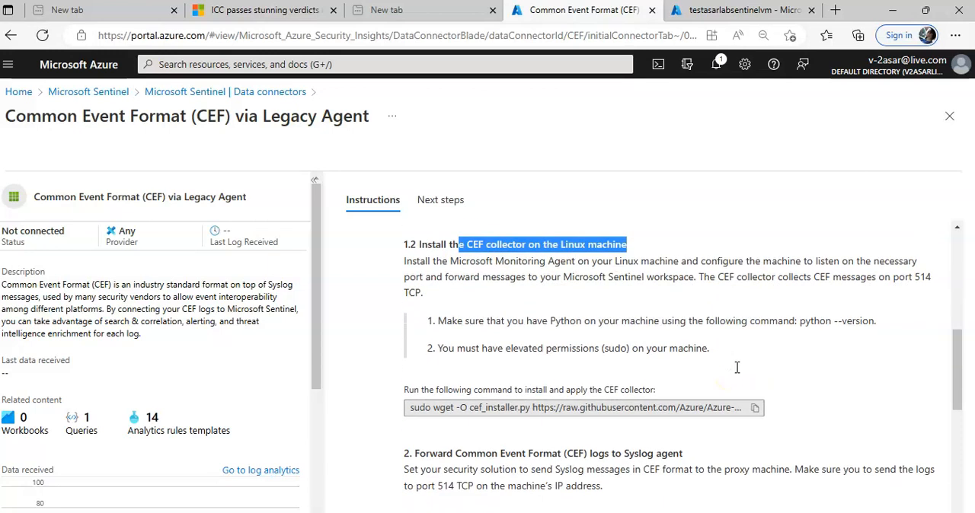
left_click_drag(576, 390, 644, 388)
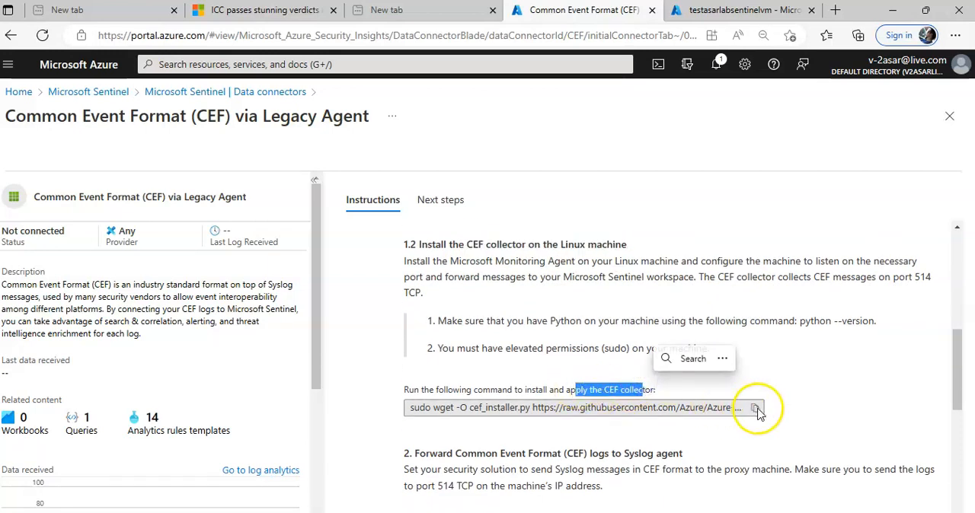
left_click(756, 409)
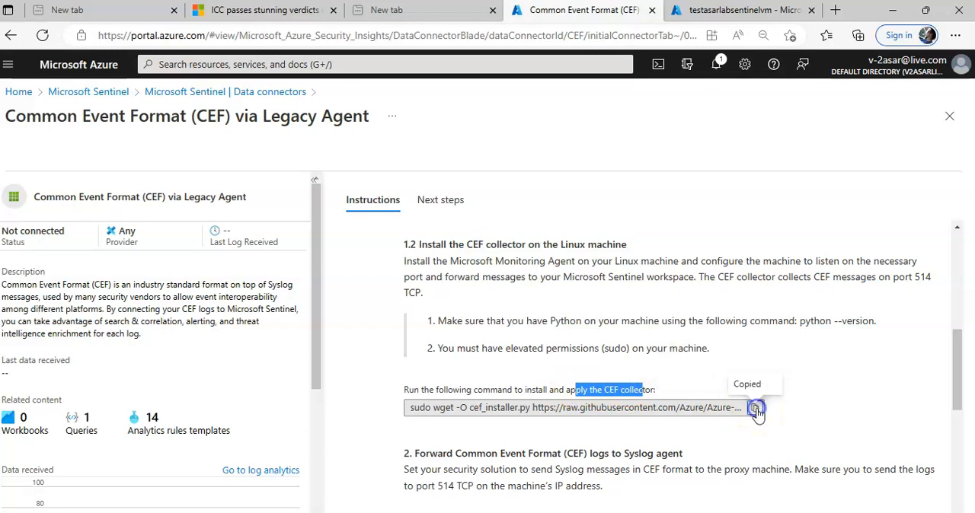
left_click(757, 410)
- Try to paste the copied CEF collector command at the TESTASARLINVM prompt in the remote session, and clear the pasted text
left_click(281, 512)
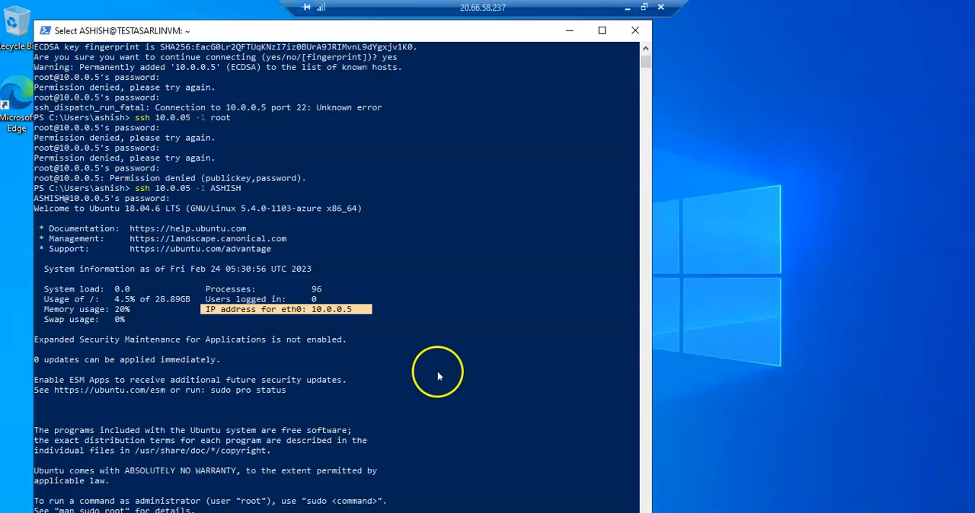
scroll(438, 371, "down", 9)
left_click(170, 259)
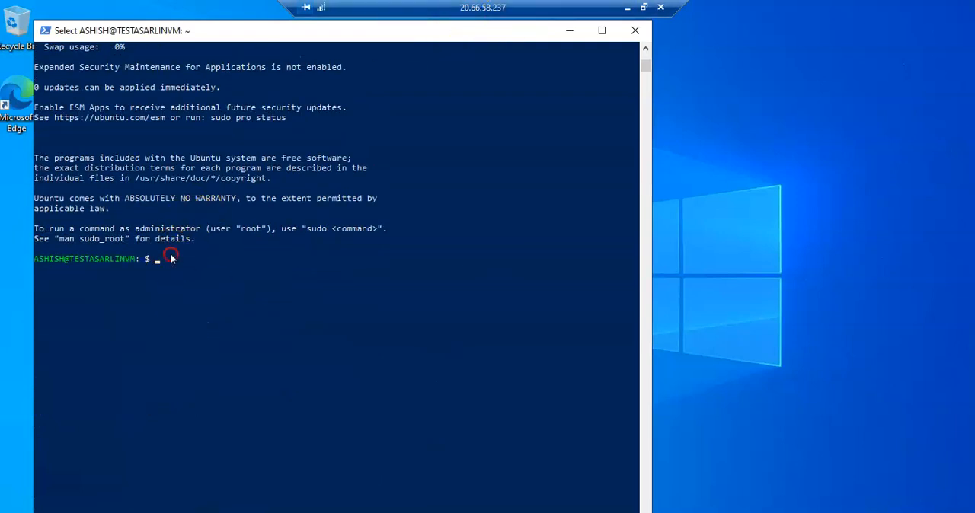
right_click(170, 261)
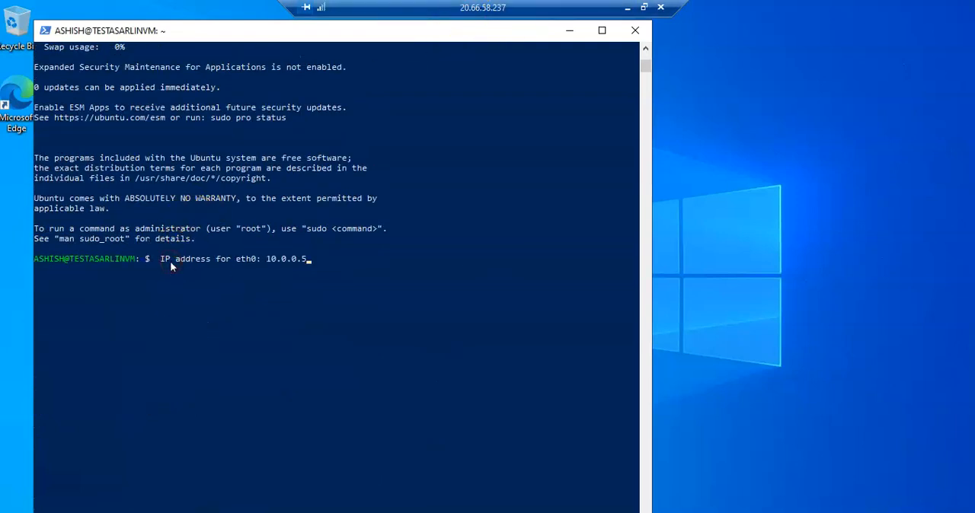
key("BackSpace")
key("BackSpace")
key("BackSpace")
key("BackSpace")
key("BackSpace")
key("BackSpace")
key("BackSpace")
key("BackSpace")
key("BackSpace")
key("BackSpace")
key("BackSpace")
key("BackSpace")
key("BackSpace")
key("BackSpace")
key("BackSpace")
key("BackSpace")
key("BackSpace")
key("BackSpace")
key("BackSpace")
key("BackSpace")
- Take the remote session out of full screen, minimize its PowerShell window, and return to the CEF connector page
left_click(644, 7)
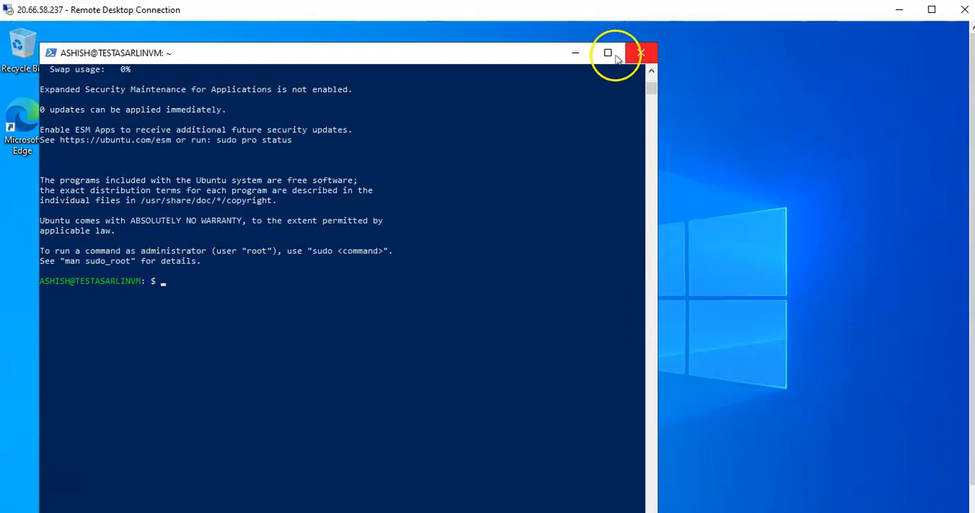
left_click(574, 53)
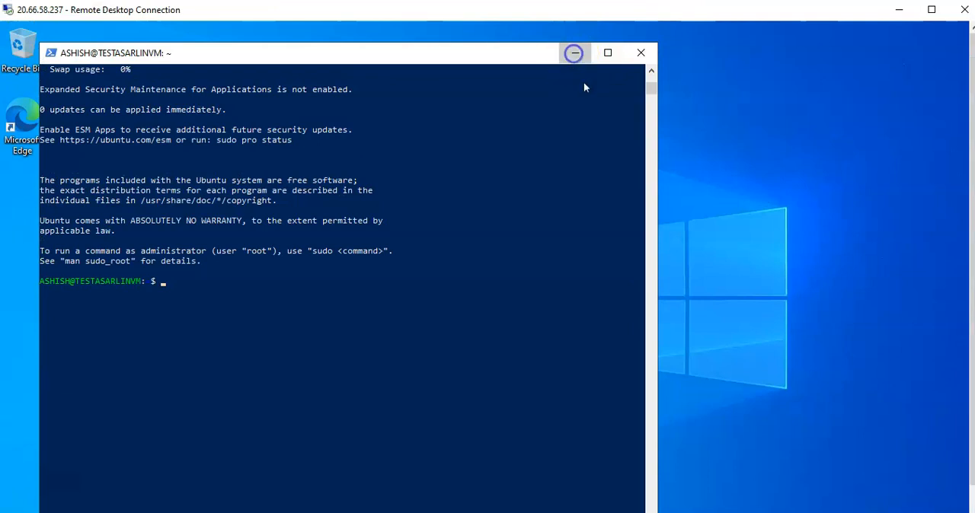
left_click(899, 9)
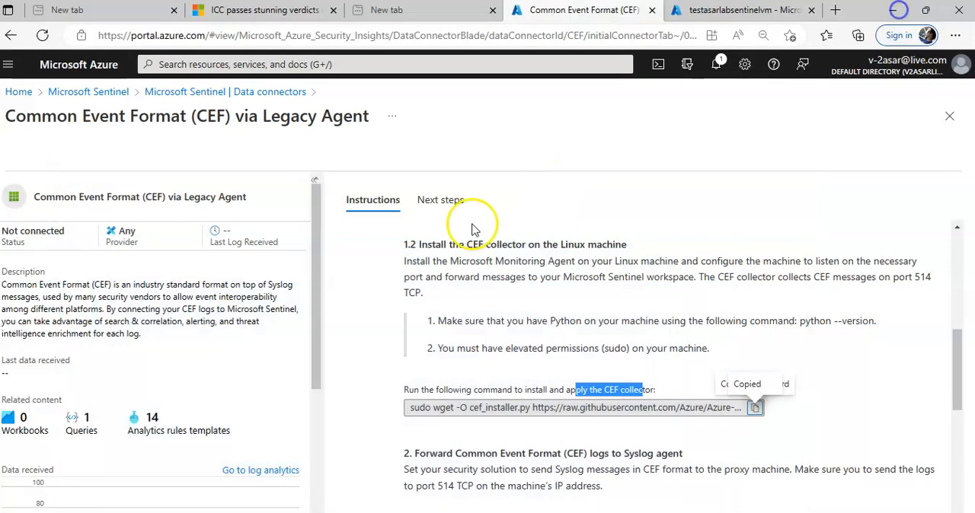
- Copy the CEF collector installation command again and switch back to the Remote Desktop session
left_click(756, 409)
left_click(756, 409)
left_click(267, 512)
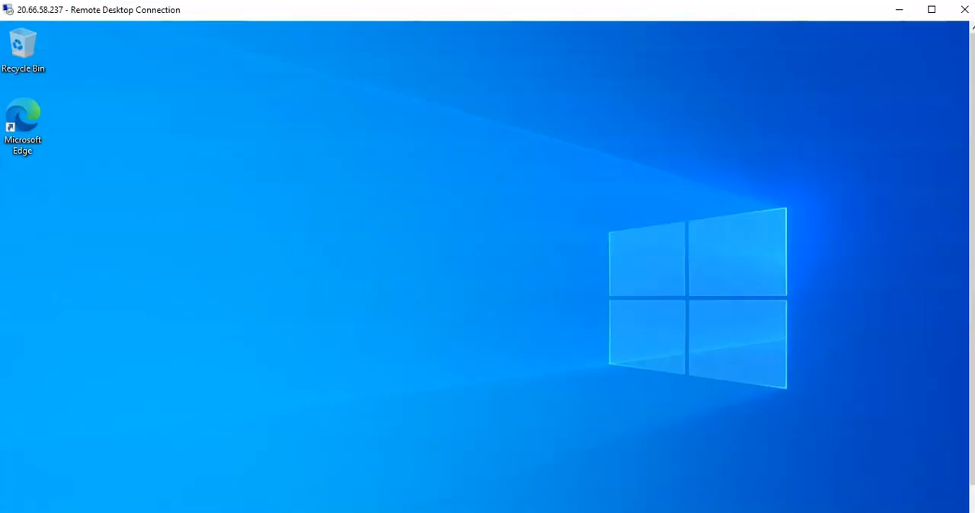
- Return to the Remote Desktop session, show it in full screen, and restore its minimized PowerShell window
left_click(899, 9)
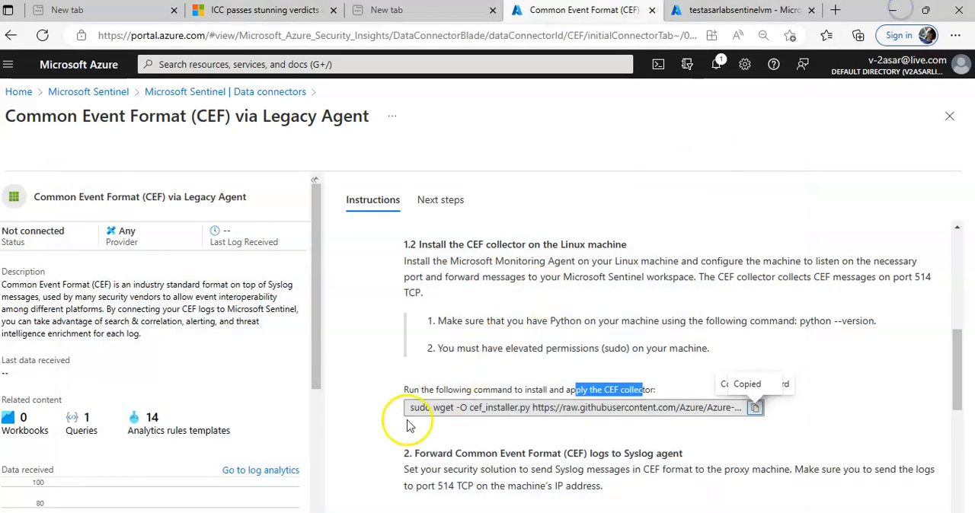
left_click(268, 512)
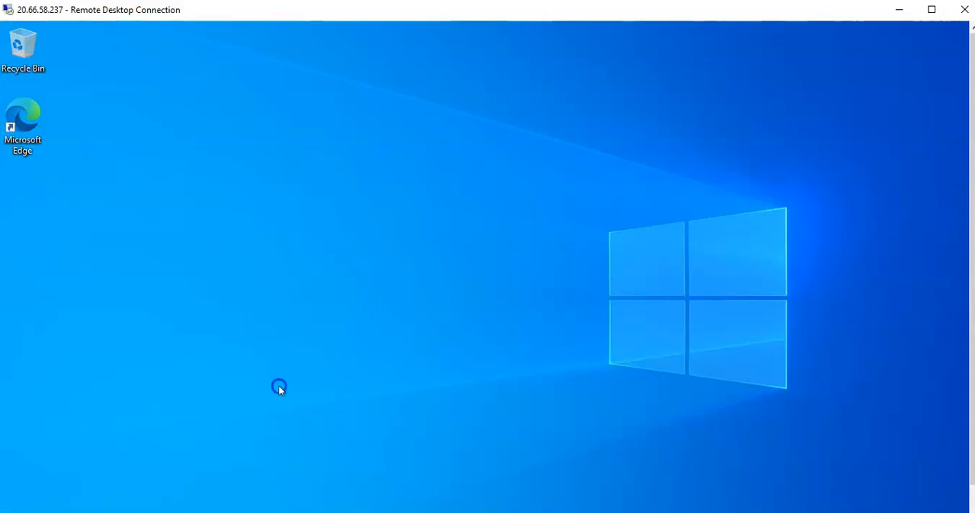
left_click(932, 9)
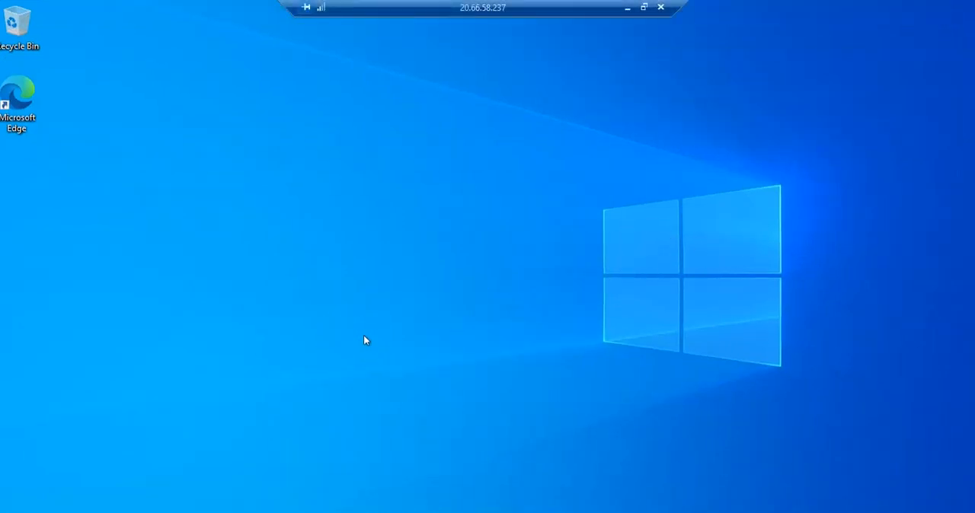
left_click(431, 497)
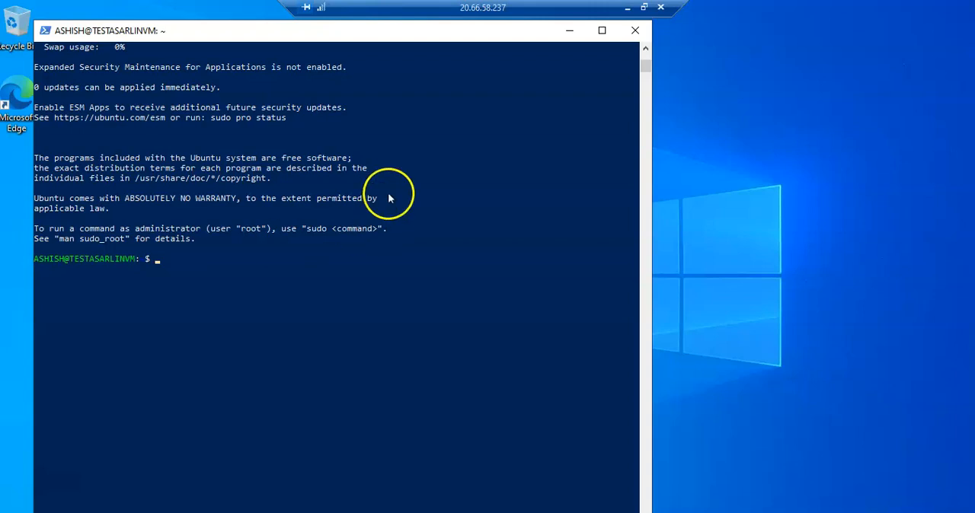
- Paste the copied CEF collector installation command, including the workspace ID and workspace key, at the TESTASARLINVM prompt and run it
scroll(390, 196, "up", 1)
scroll(388, 195, "down", 3)
right_click(250, 30)
left_click(316, 146)
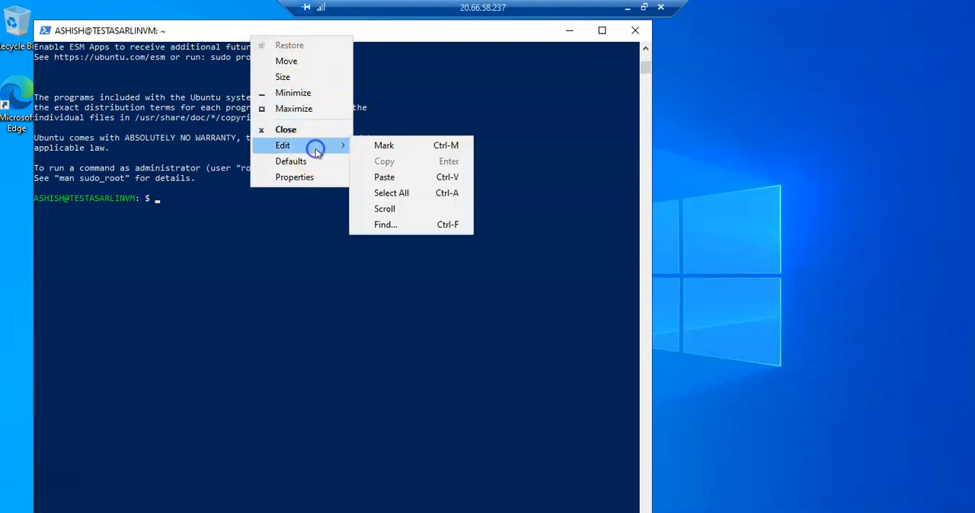
left_click(385, 177)
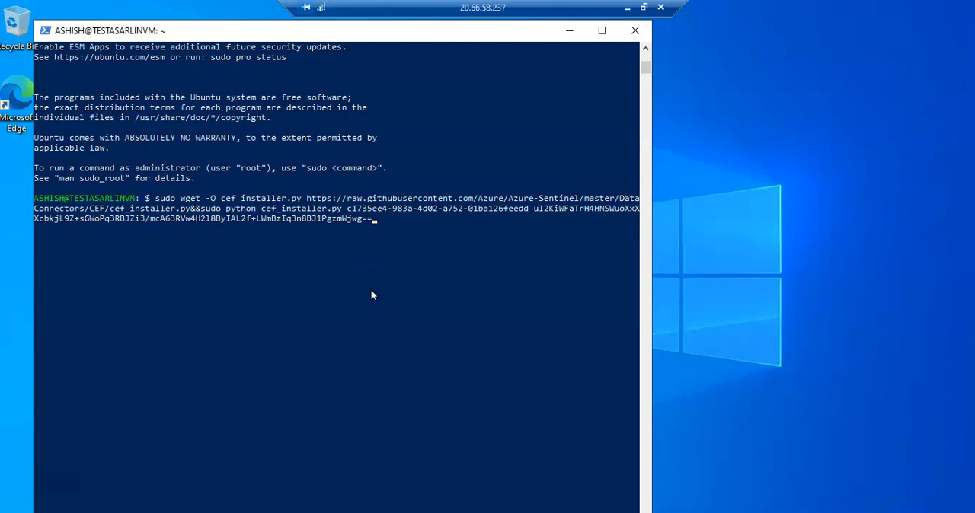
key("Return")
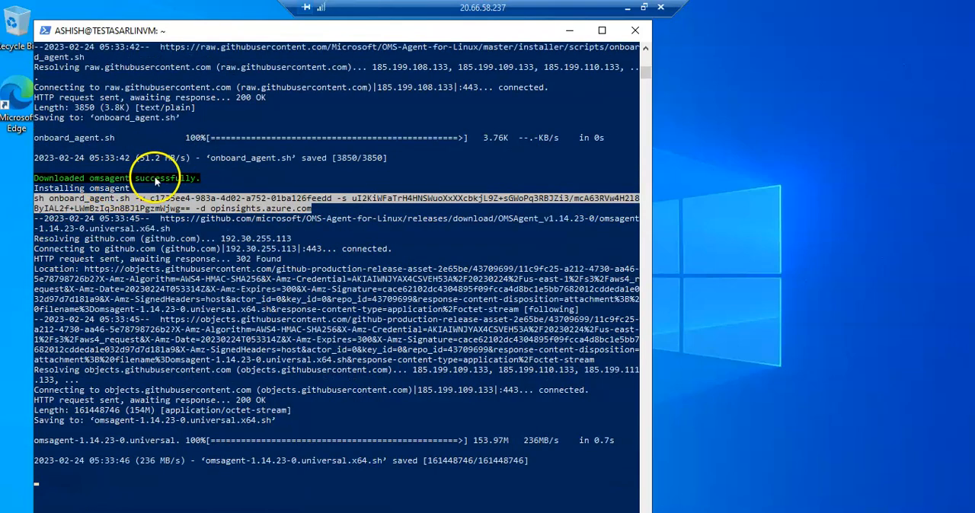
- Follow the CEF collector installer output to its end and log out of TESTASARLINVM with the exit command
scroll(389, 258, "down", 2)
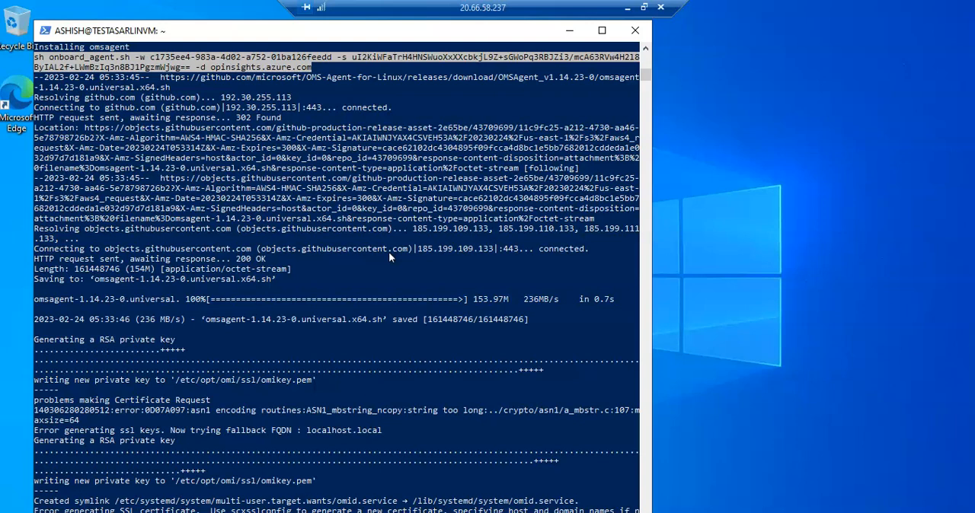
scroll(389, 244, "down", 5)
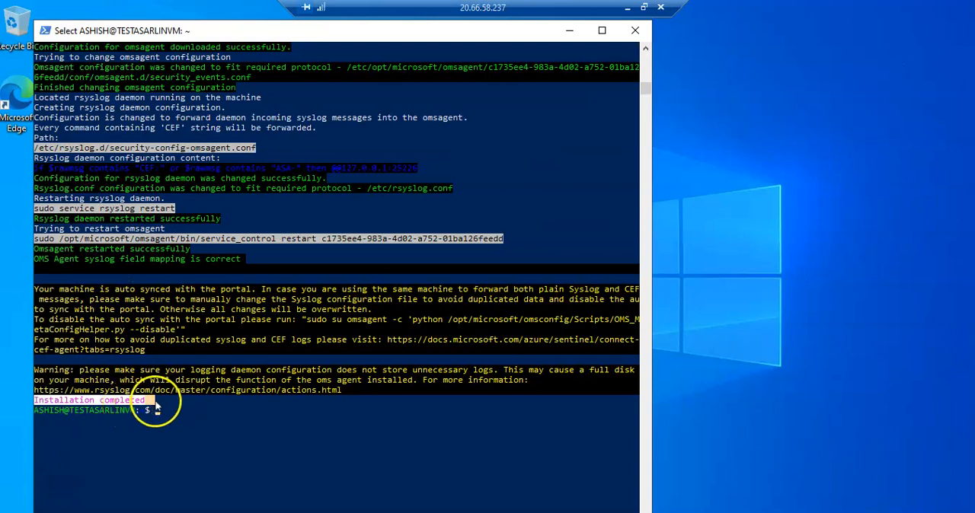
left_click(156, 402)
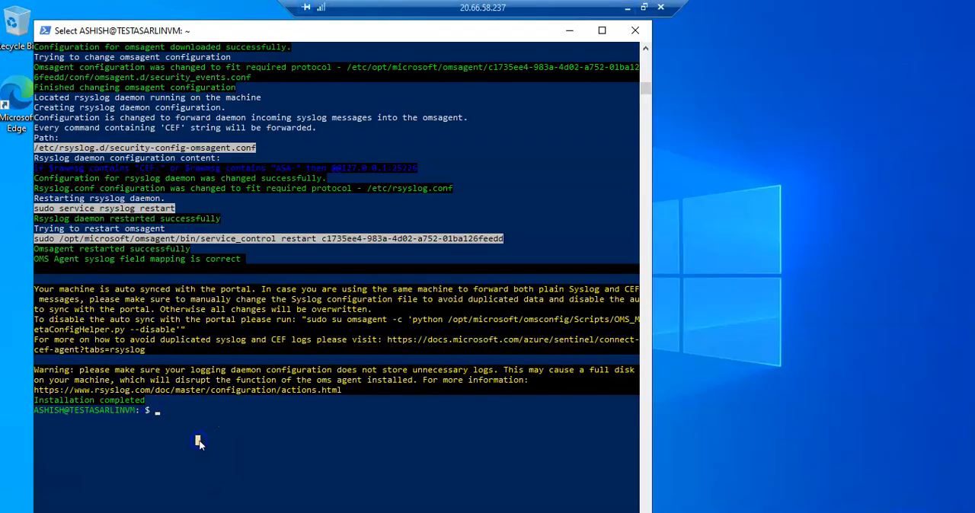
type("exit")
key("Return")
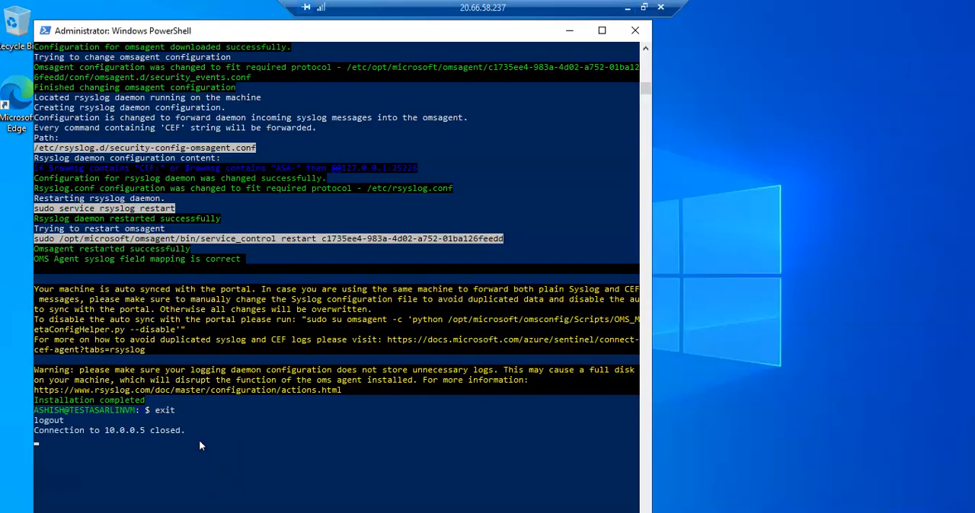